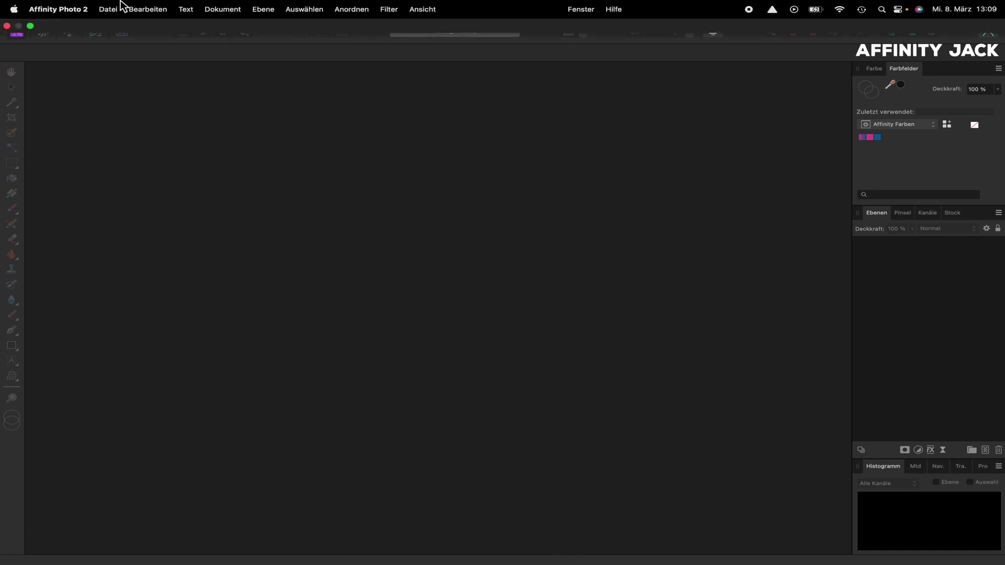
Start a new panorama and load the raw files DSC_5046.NEF through DSC_5050.NEF.
left_click(109, 9)
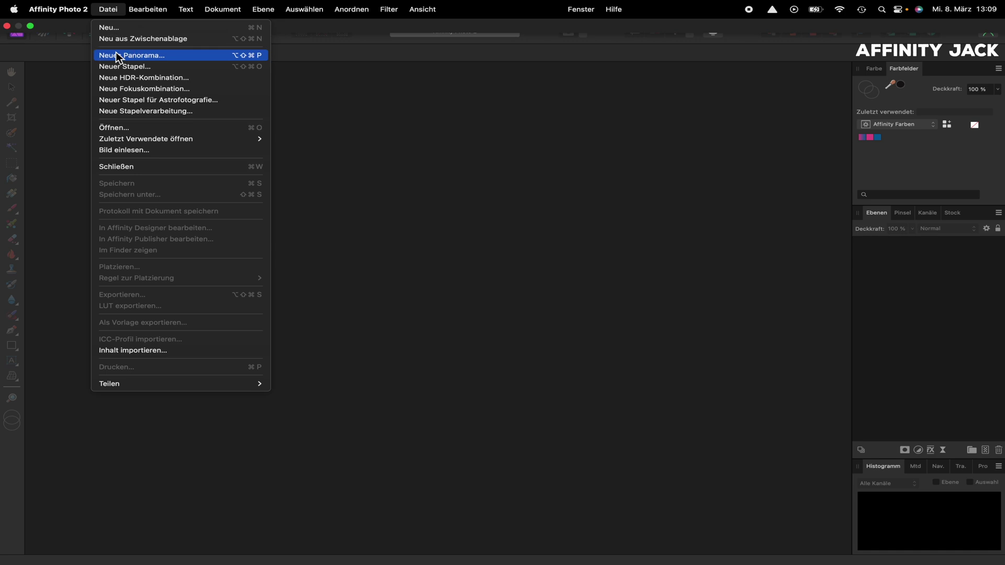
left_click(119, 55)
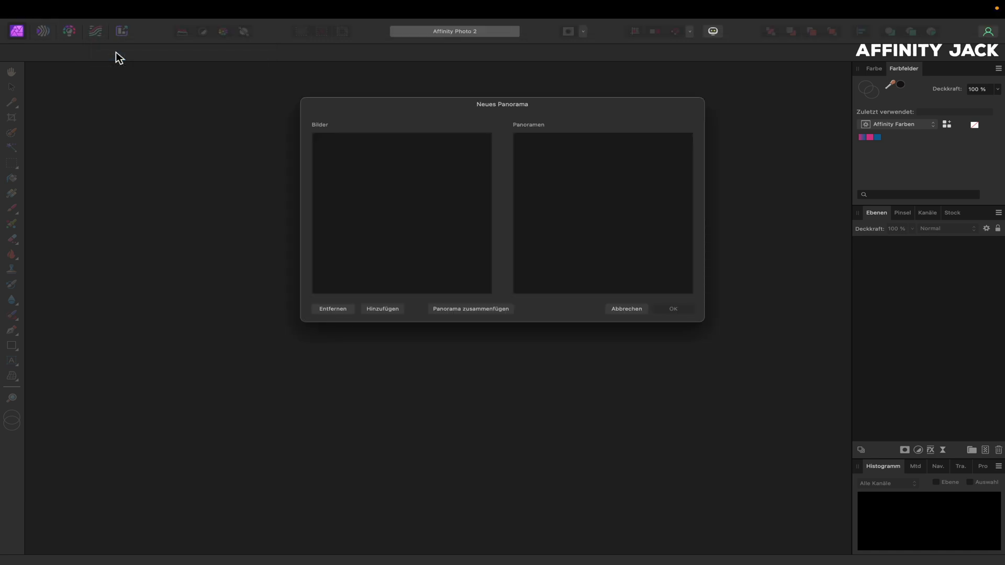
left_click(397, 308)
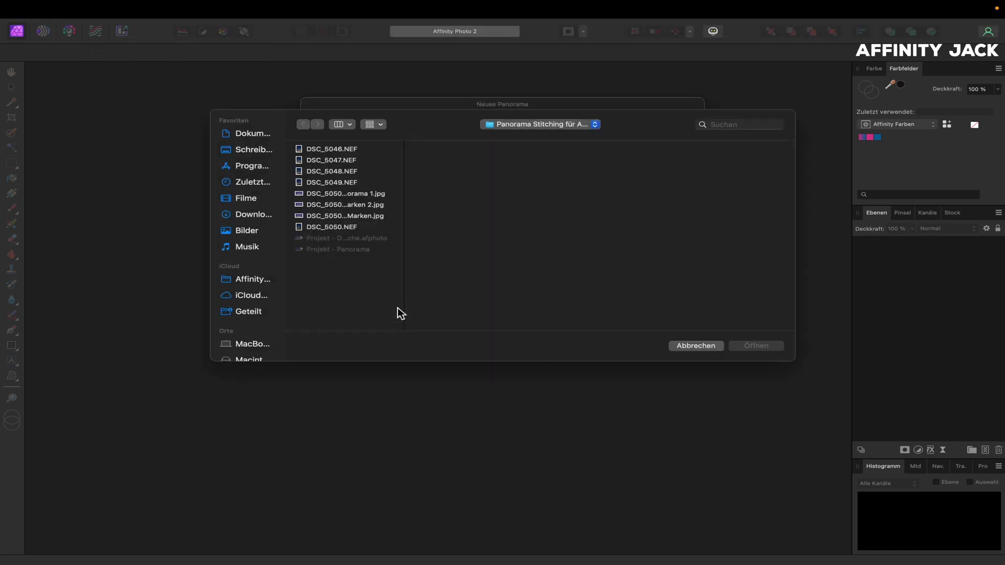
left_click(343, 152)
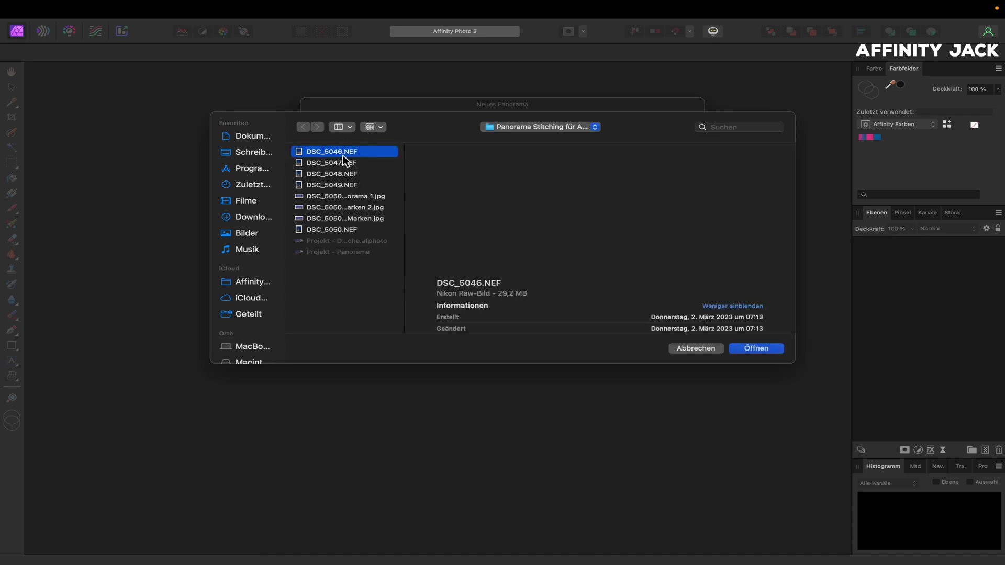
left_click(348, 165, "shift")
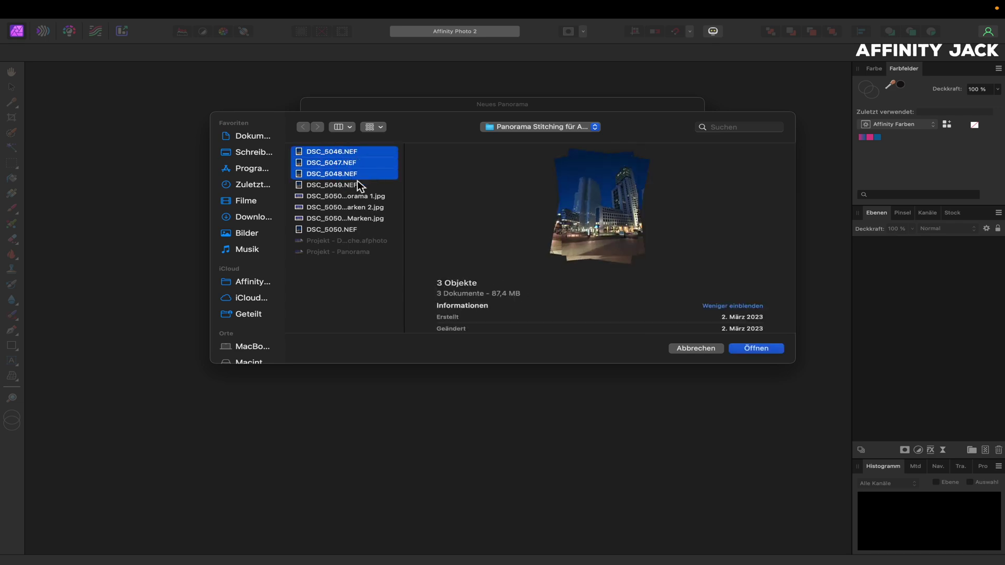
left_click(358, 186, "shift")
left_click(357, 231, "super")
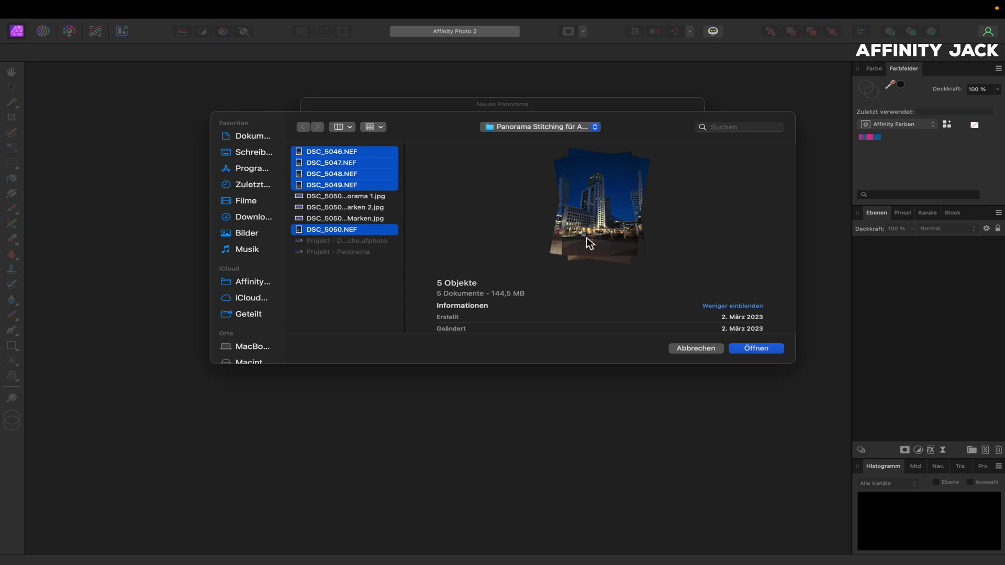
left_click(756, 348)
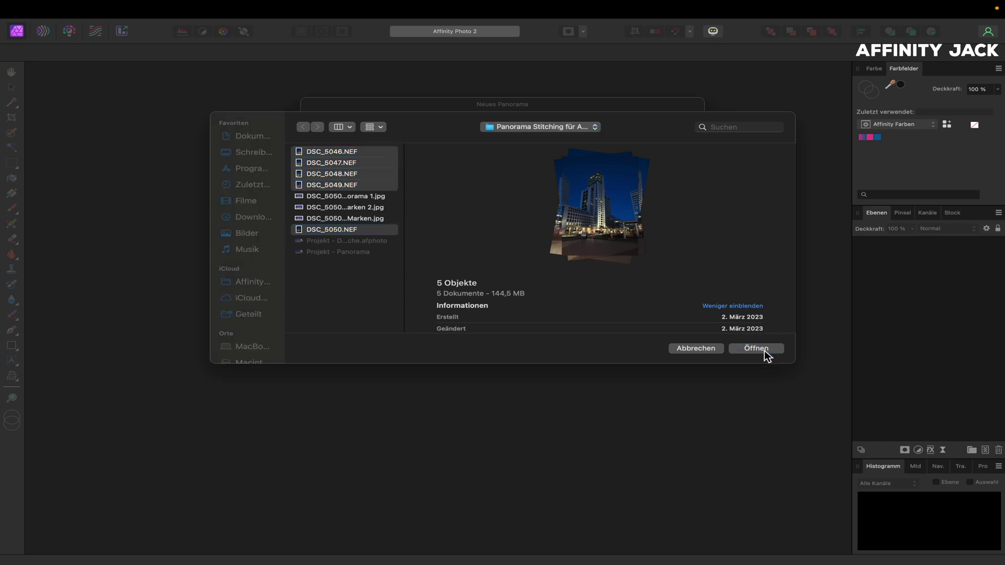
scroll(460, 177, "down", 1)
scroll(459, 177, "up", 1)
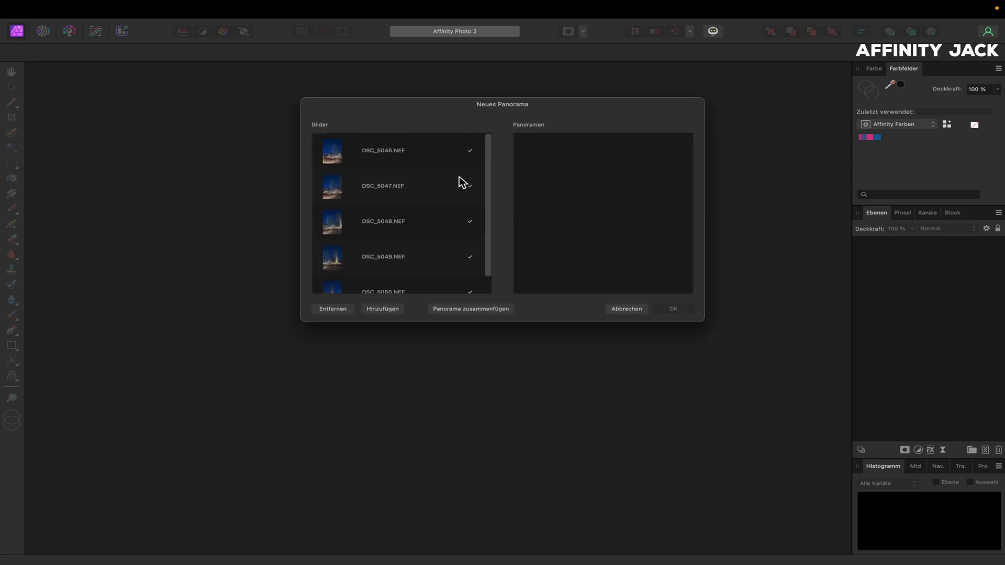
Stitch the five shots and accept the 8949×5623 px panorama as a new document.
left_click(483, 314)
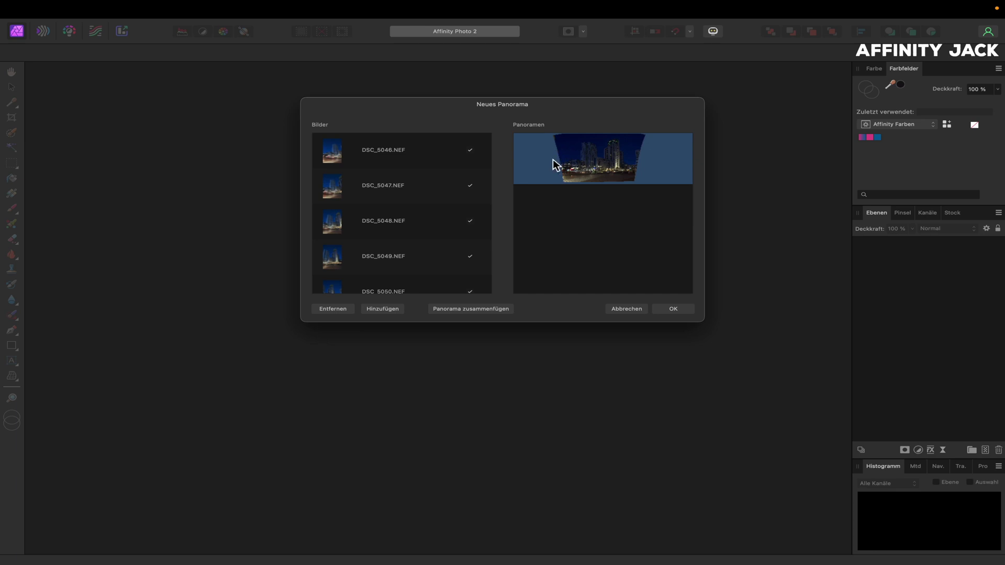
left_click(683, 311)
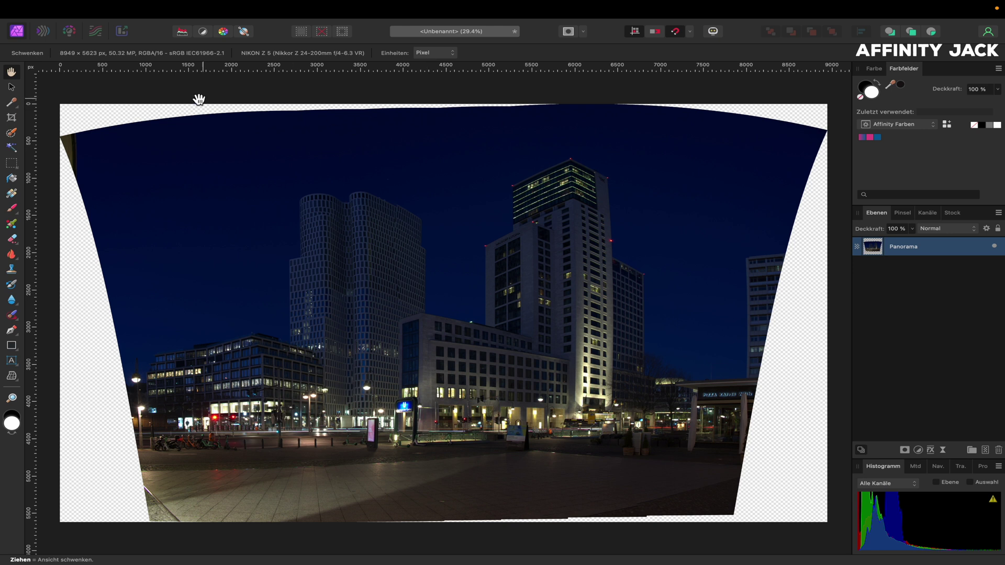
left_click(69, 33)
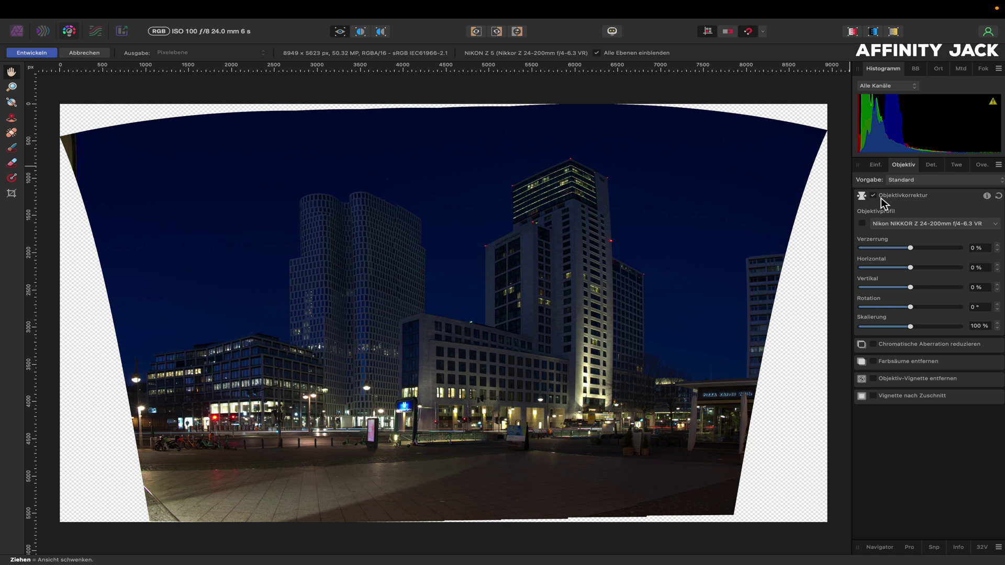
Enable the Objektivprofil lens correction, compare it on and off, and develop the panorama.
left_click(996, 226)
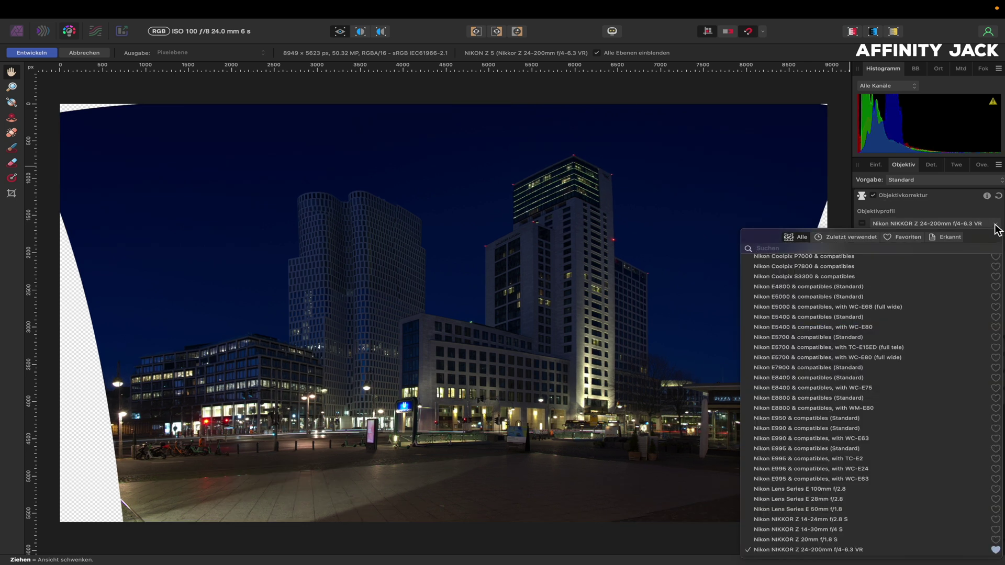
left_click(995, 229)
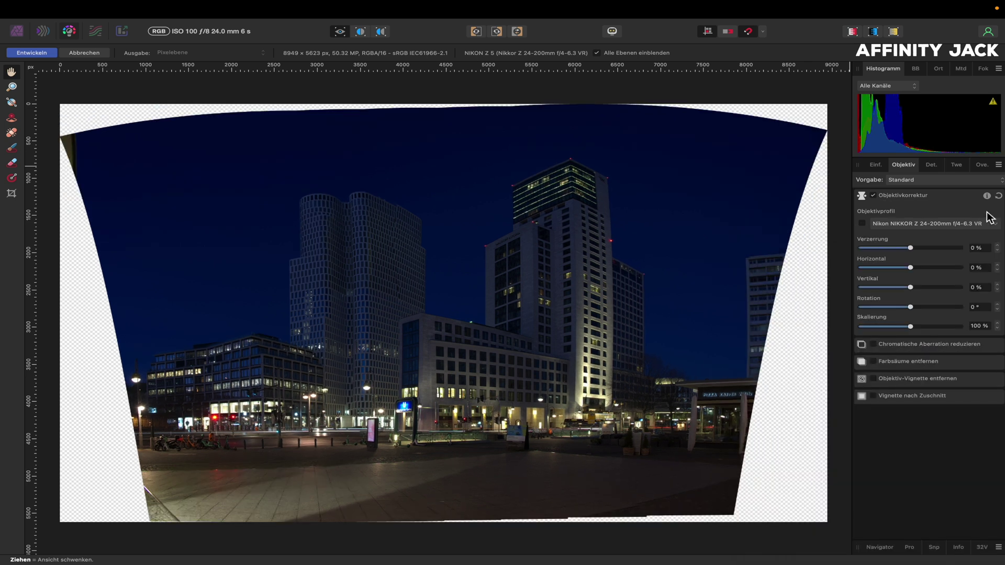
left_click(862, 224)
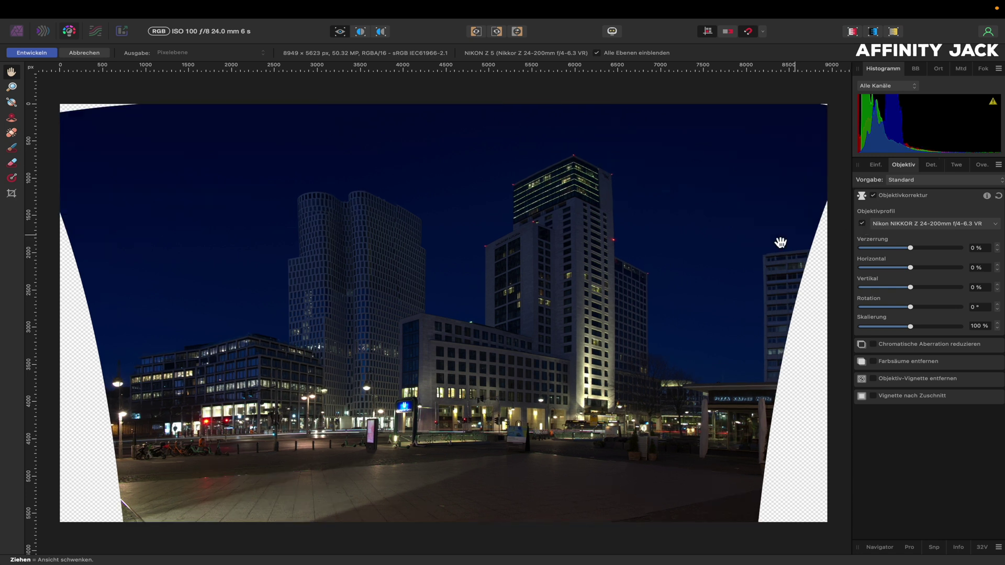
left_click(862, 224)
left_click(862, 224)
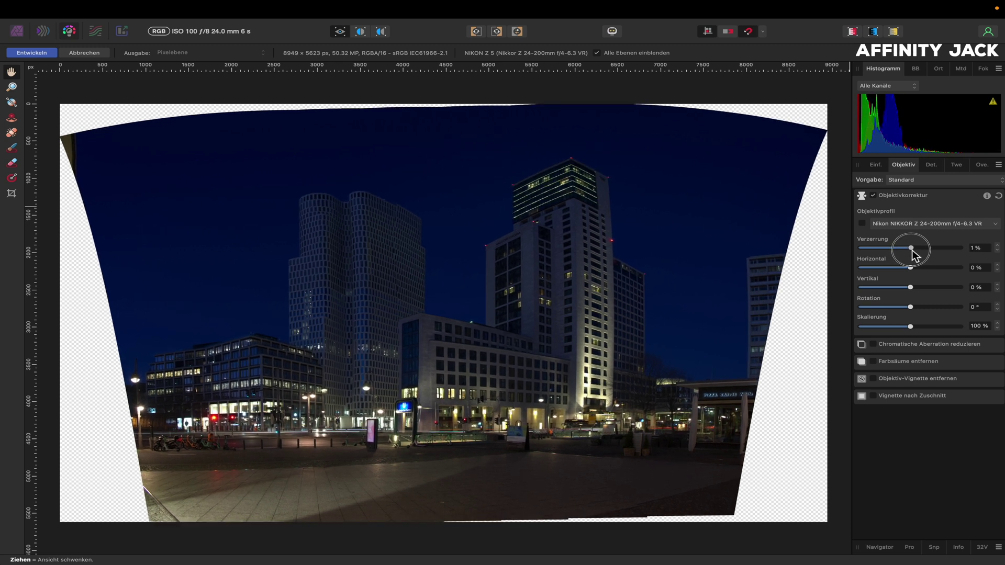
left_click(862, 224)
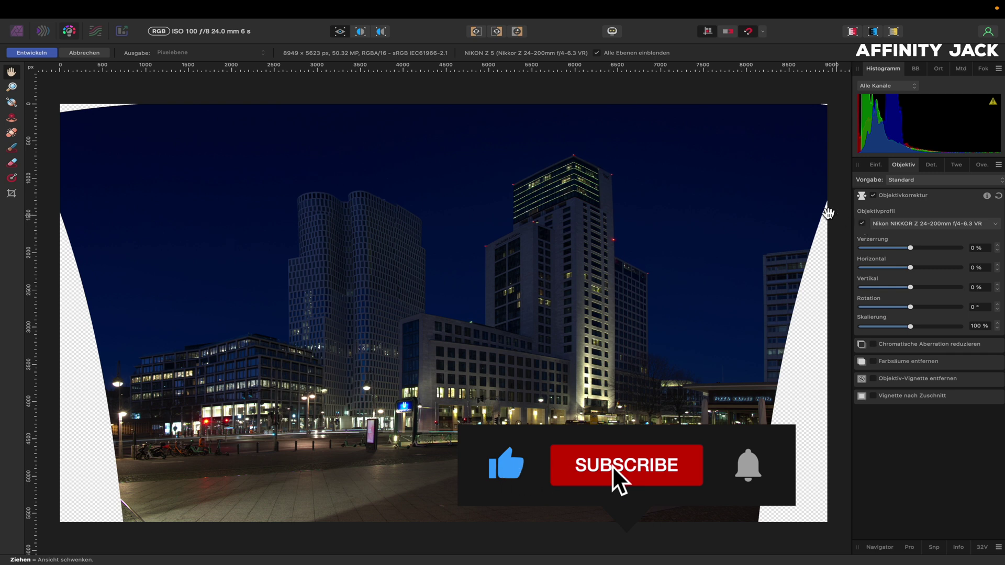
left_click(48, 55)
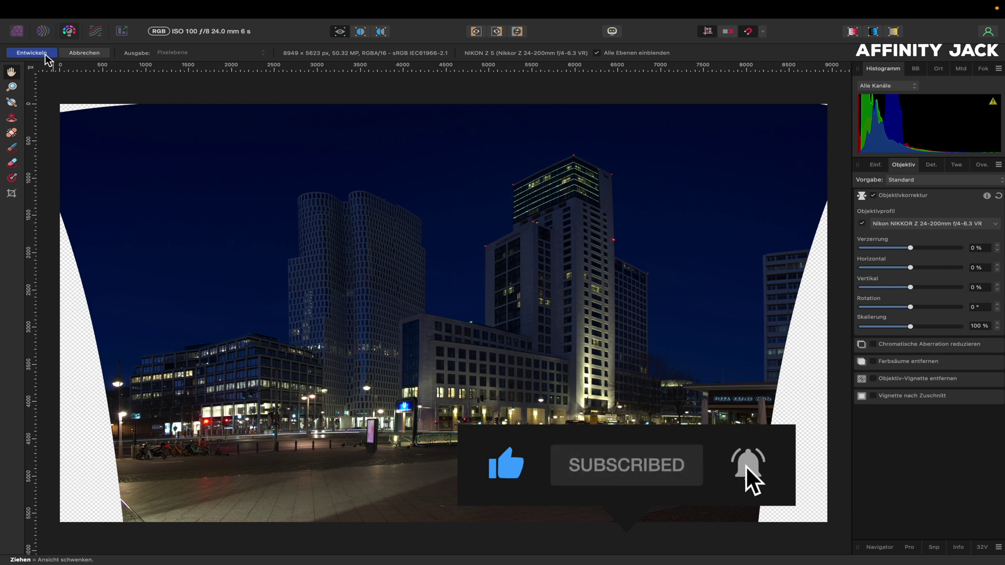
left_click(12, 117)
Crop to a 16:9 frame of 7485×4210 px, cutting off the curved transparent edges.
mouse_move(60, 104)
left_mouse_down()
mouse_move(97, 139)
mouse_move(117, 143)
left_mouse_up()
left_click_drag(118, 508, 115, 489)
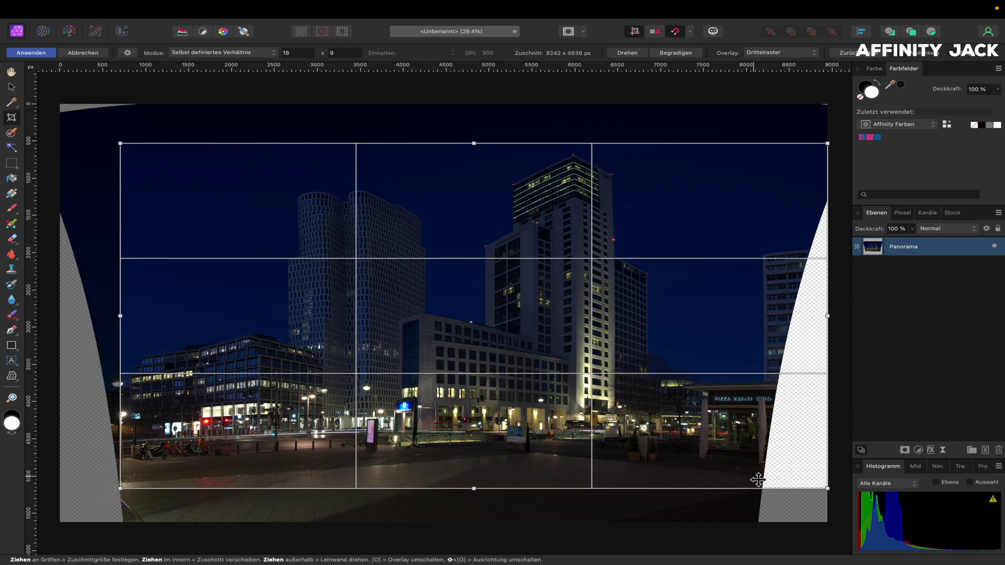
left_click_drag(827, 489, 762, 456)
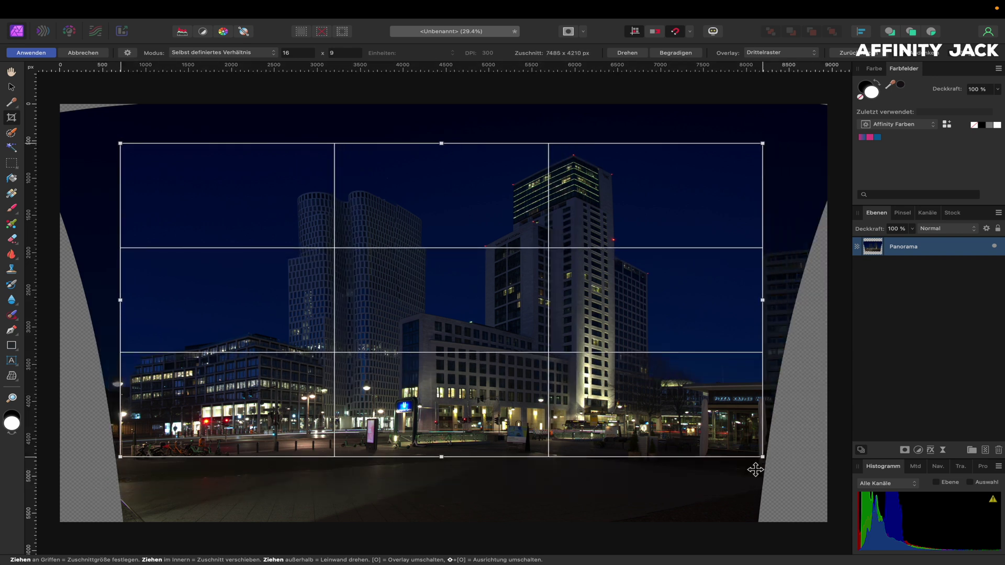
key("Return")
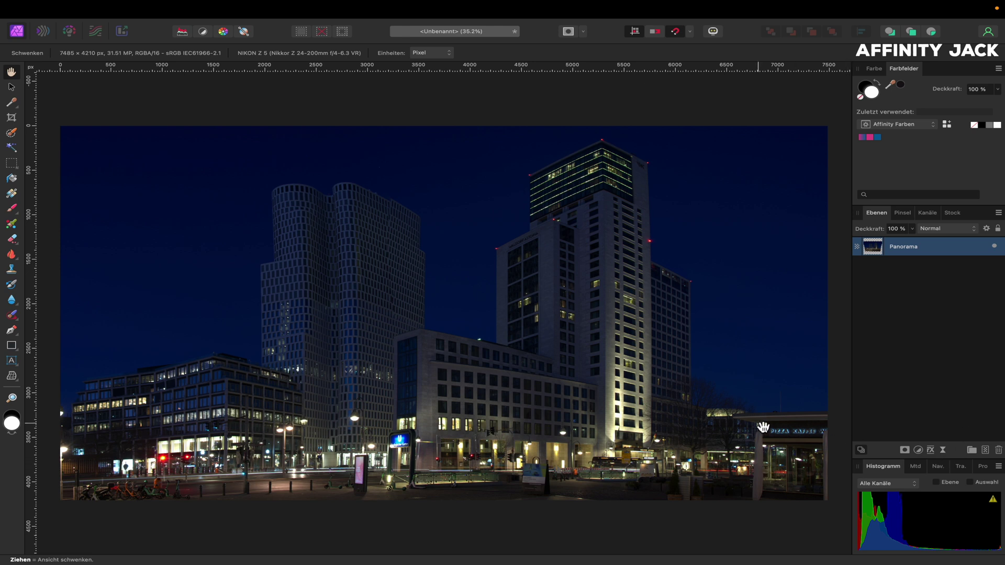
Add an Objektivverzerrung live filter with distortion set to -6 %.
left_click(945, 453)
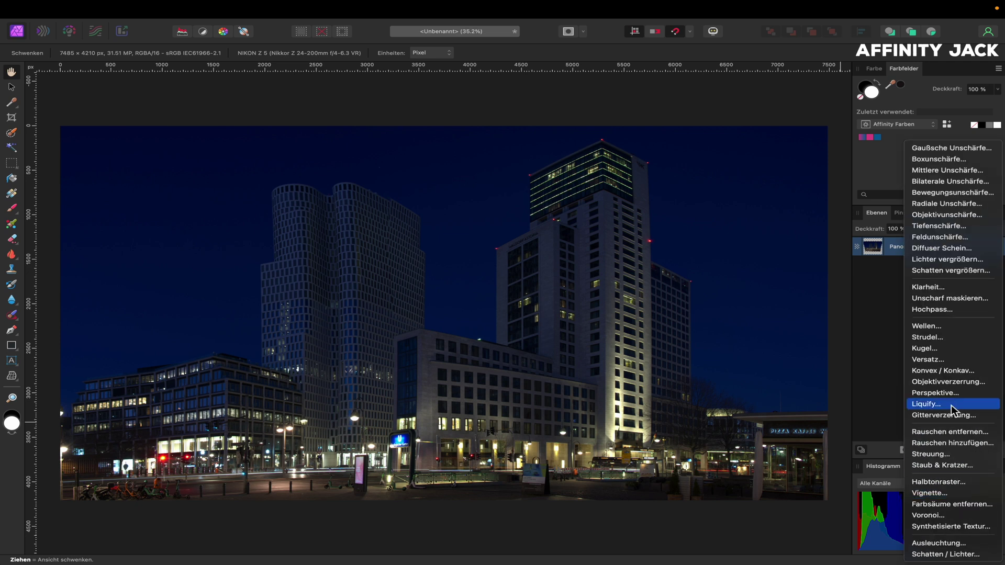
left_click(948, 381)
left_click_drag(670, 516, 663, 515)
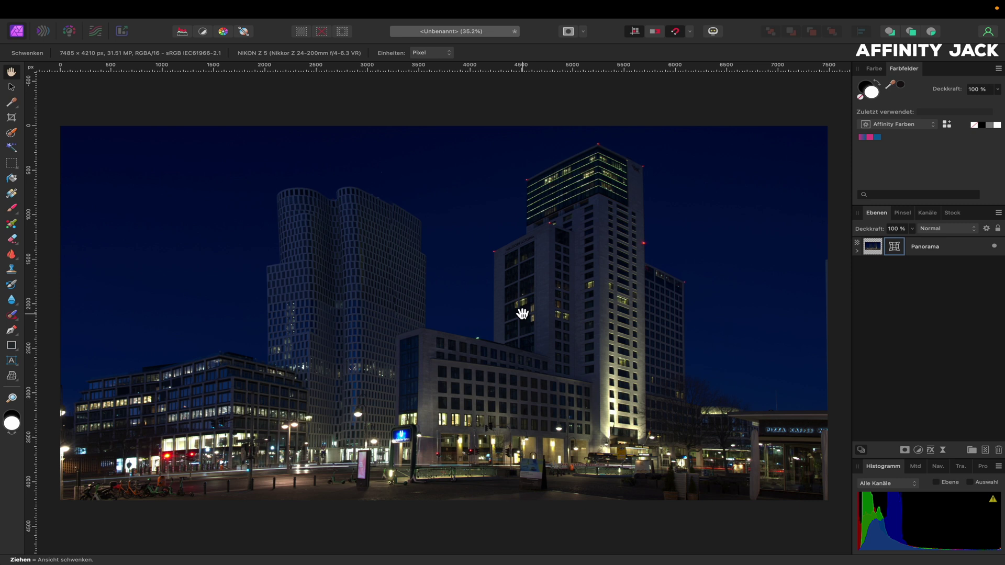
Add a Schatten & Lichter live filter with shadow strength raised to 27 %.
left_click(944, 449)
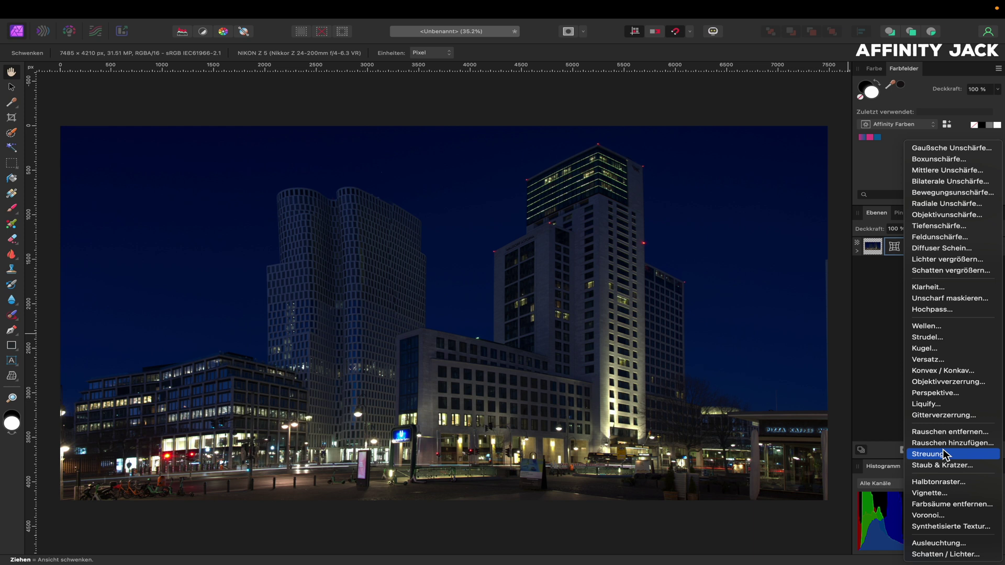
left_click(936, 549)
left_click_drag(621, 453, 624, 453)
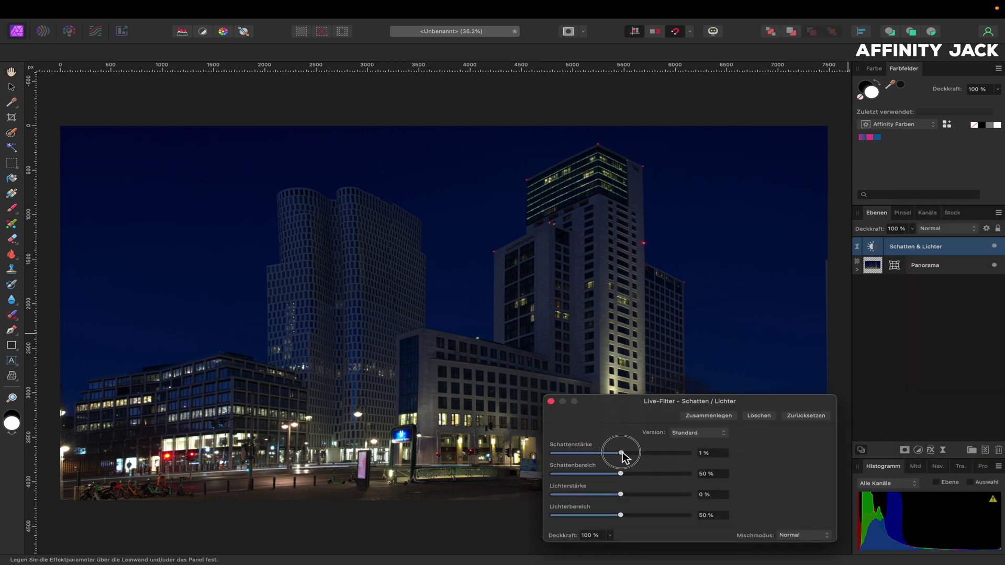
left_click_drag(627, 452, 639, 453)
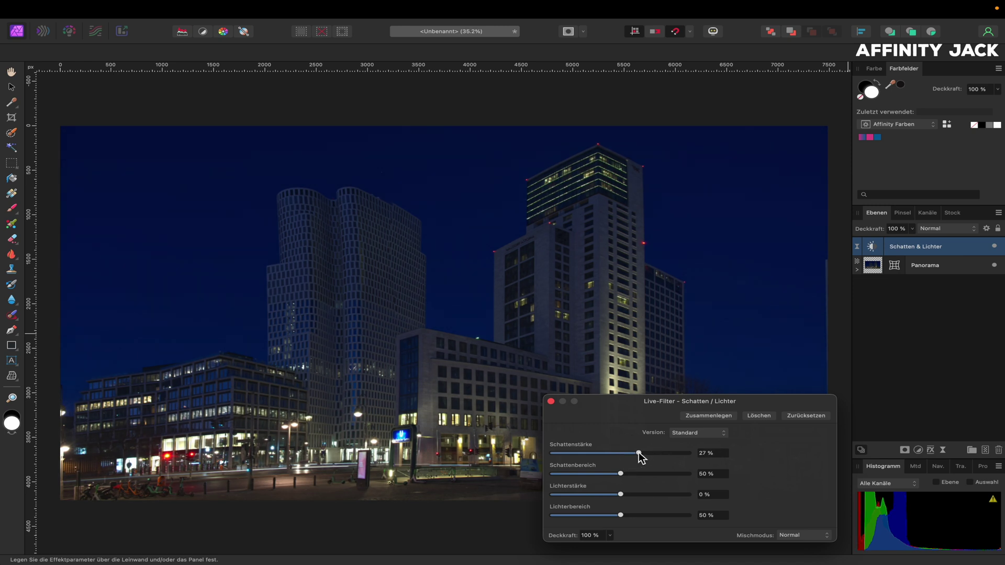
left_click(550, 400)
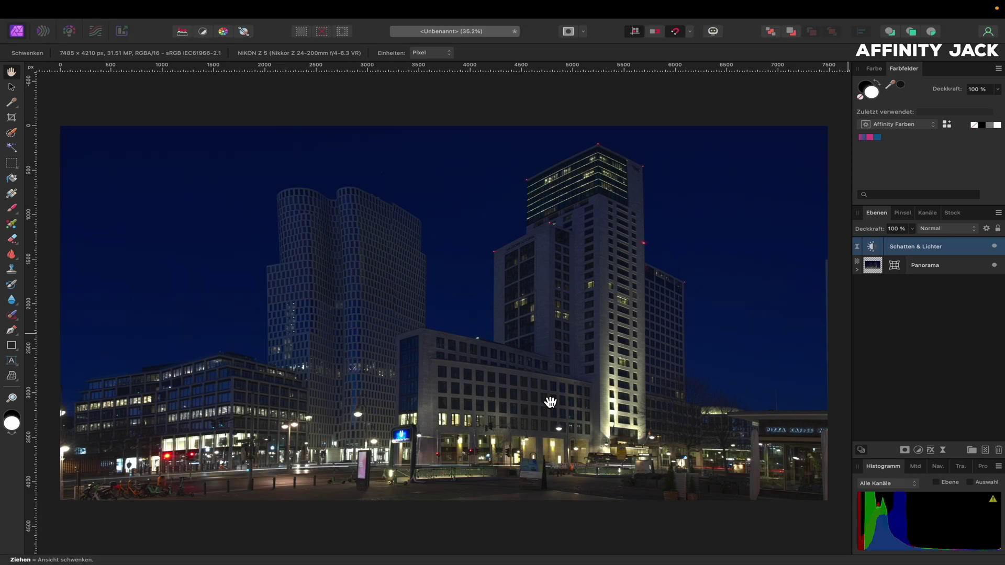
scroll(562, 362, "up", 3)
Add a Klarheit live filter at 24 % strength to the Panorama layer.
scroll(561, 362, "up", 3)
scroll(562, 362, "up", 3)
scroll(561, 362, "right", 4)
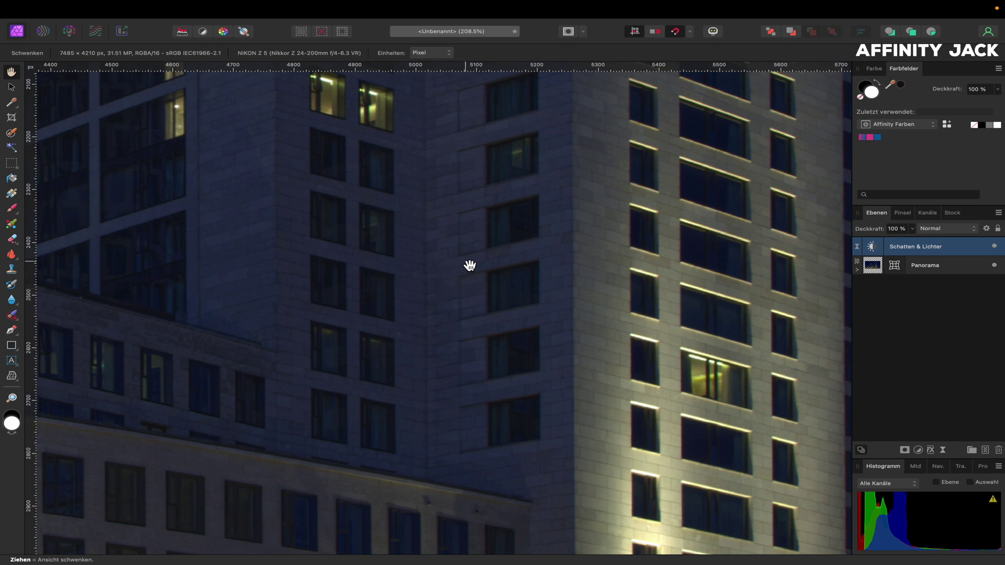
left_click(870, 265)
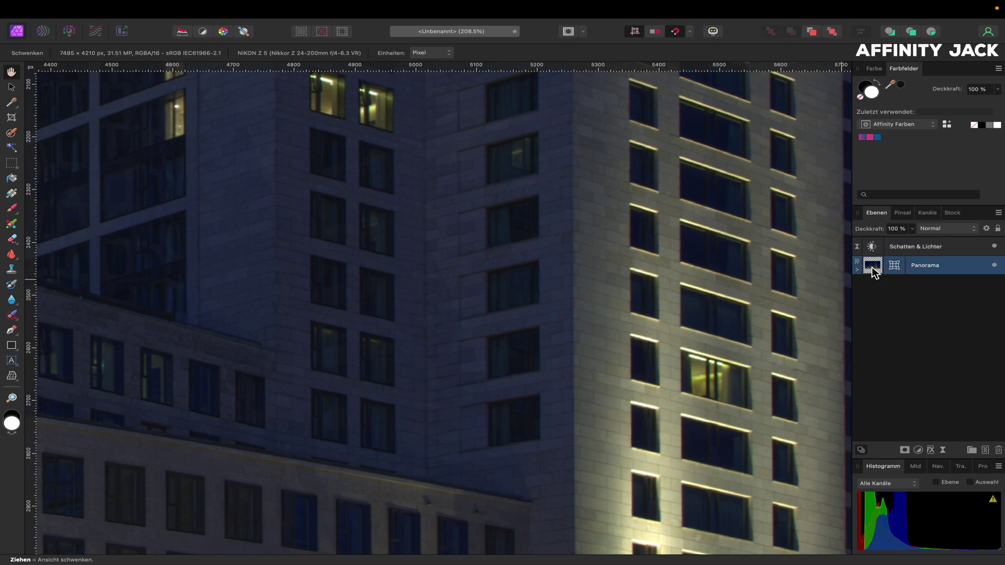
left_click(943, 450)
left_click(928, 287)
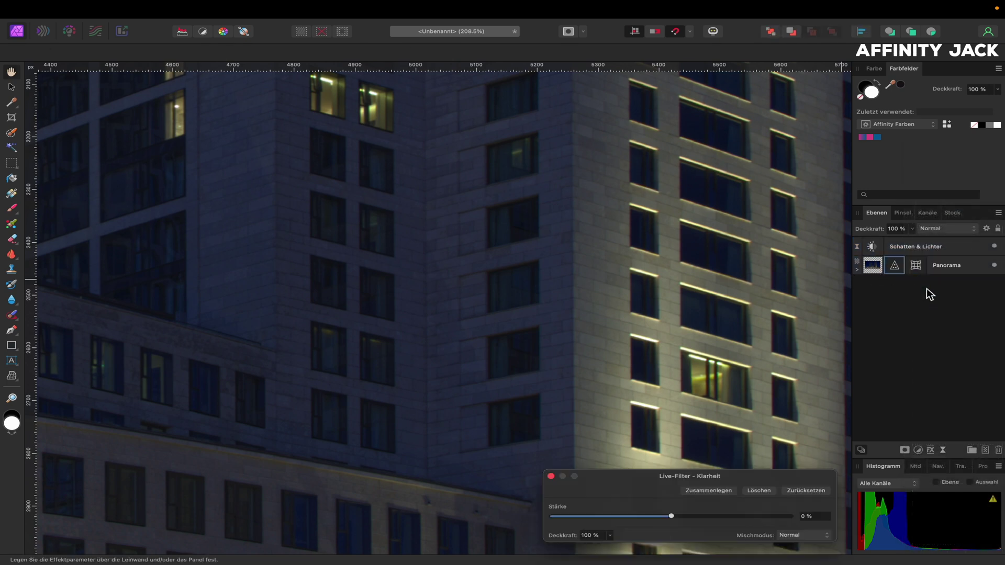
mouse_move(672, 516)
left_mouse_down()
mouse_move(785, 520)
mouse_move(731, 519)
left_mouse_up()
left_click(551, 476)
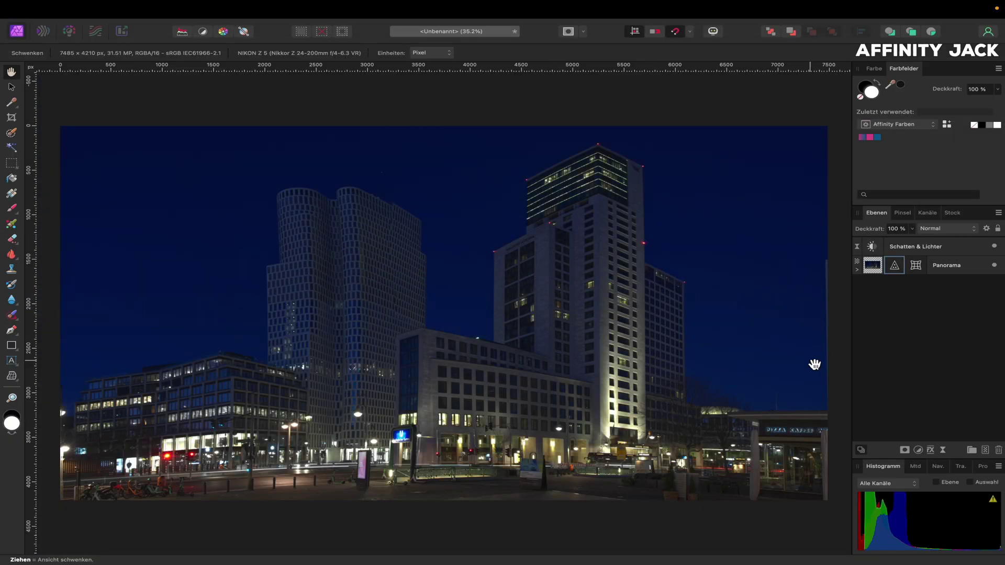
Add a Gradationskurven (Curves) adjustment layer above the Panorama layer.
left_click(869, 266)
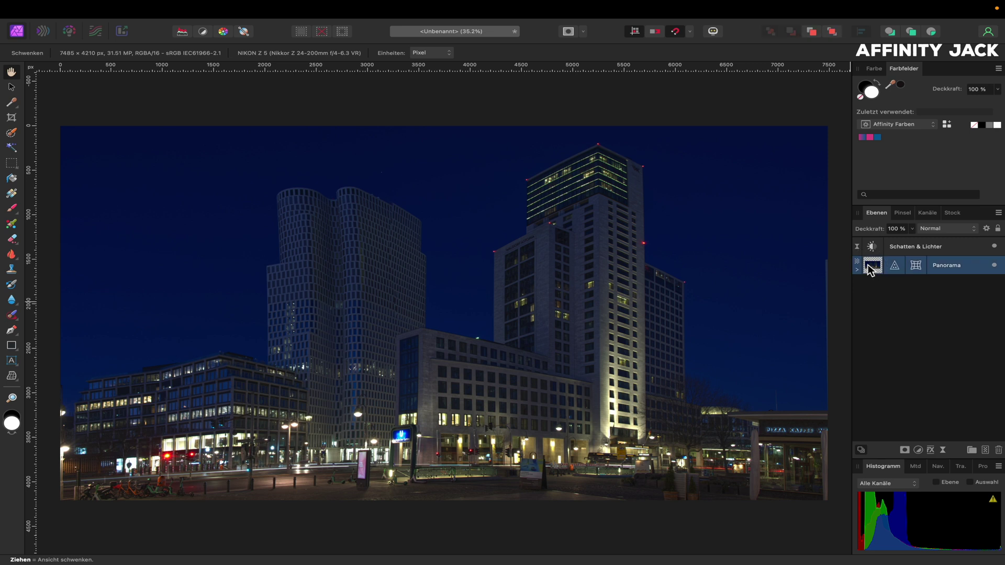
left_click(917, 450)
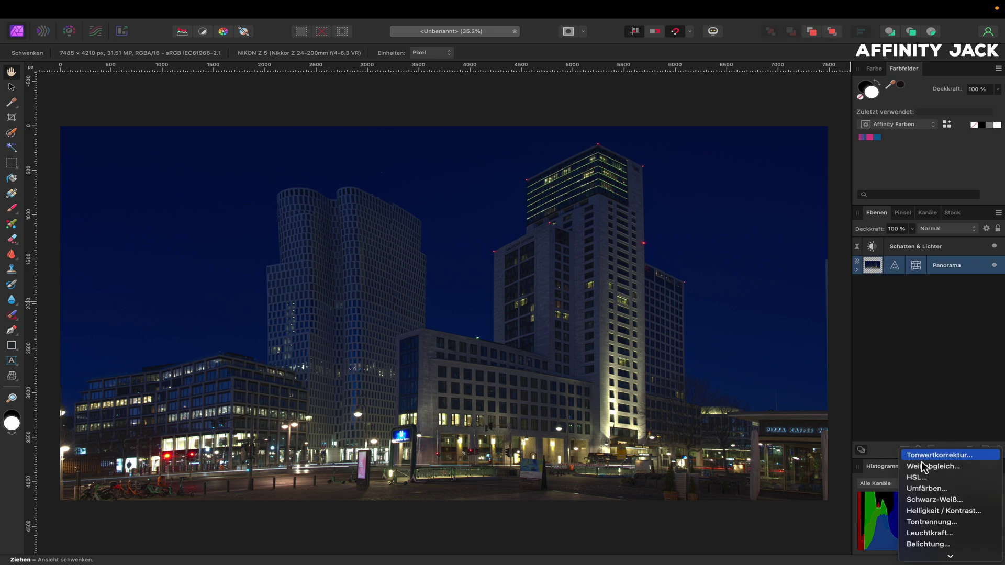
scroll(922, 465, "down", 2)
scroll(922, 466, "down", 3)
scroll(922, 467, "down", 2)
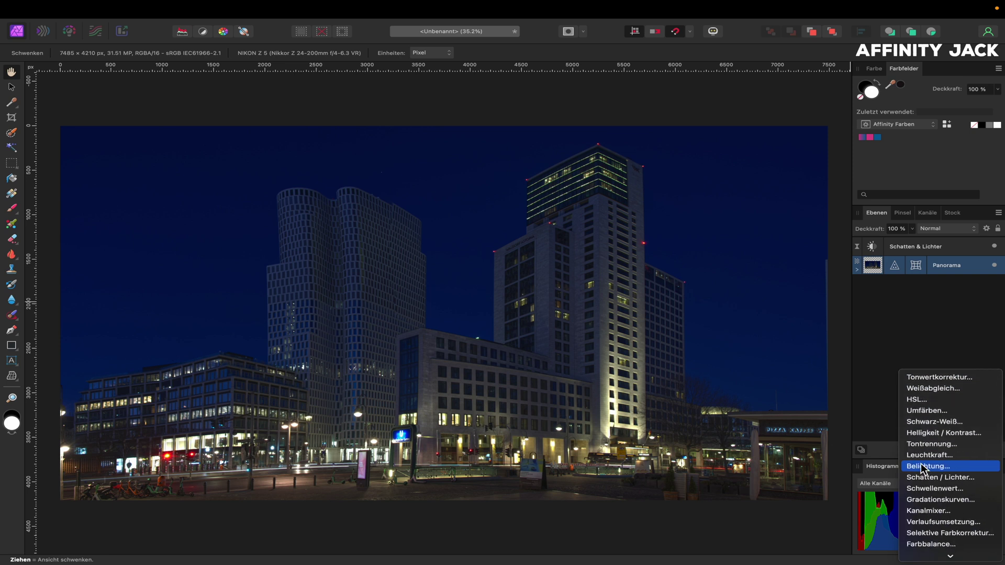
left_click(926, 499)
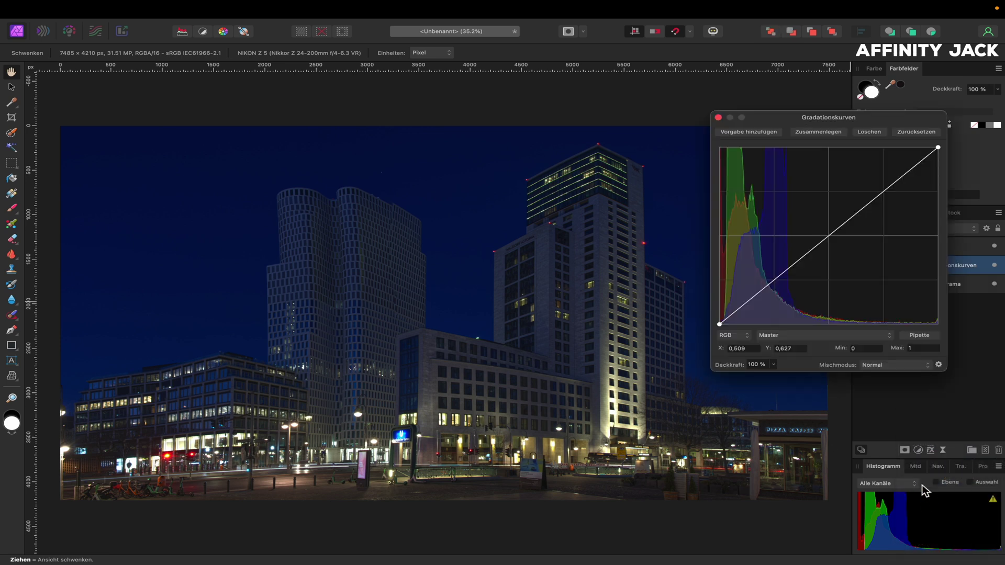
Shape a brightening S-curve with lifted midtones, then toggle it to compare.
left_click(826, 238)
left_click(772, 279)
left_click(883, 190)
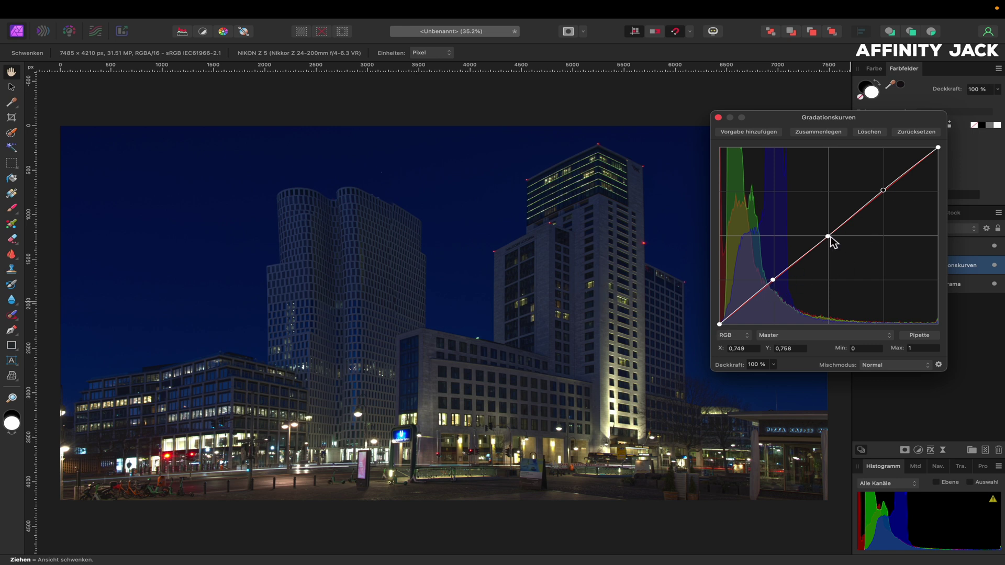
left_click_drag(828, 236, 829, 212)
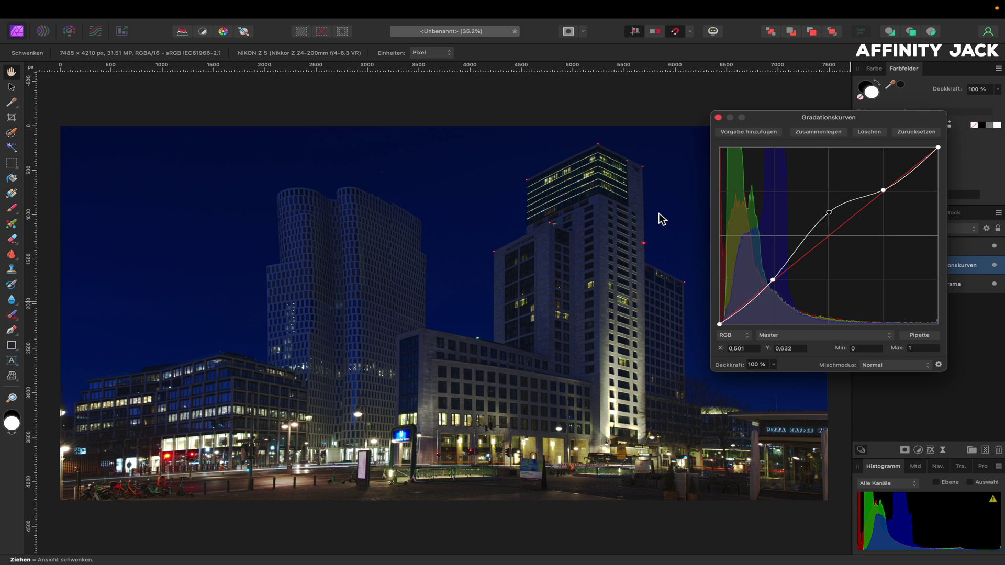
left_click(718, 118)
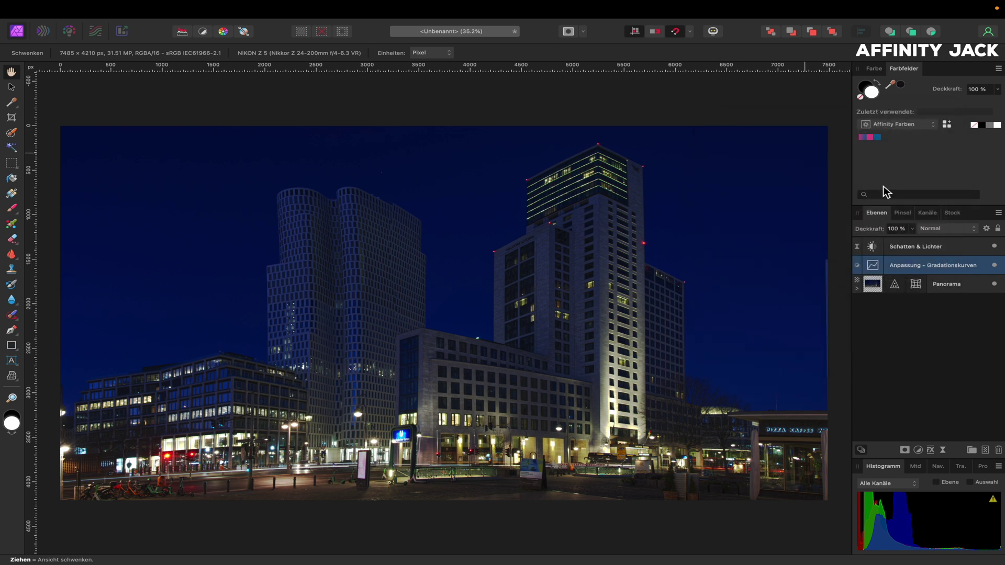
left_click(993, 265)
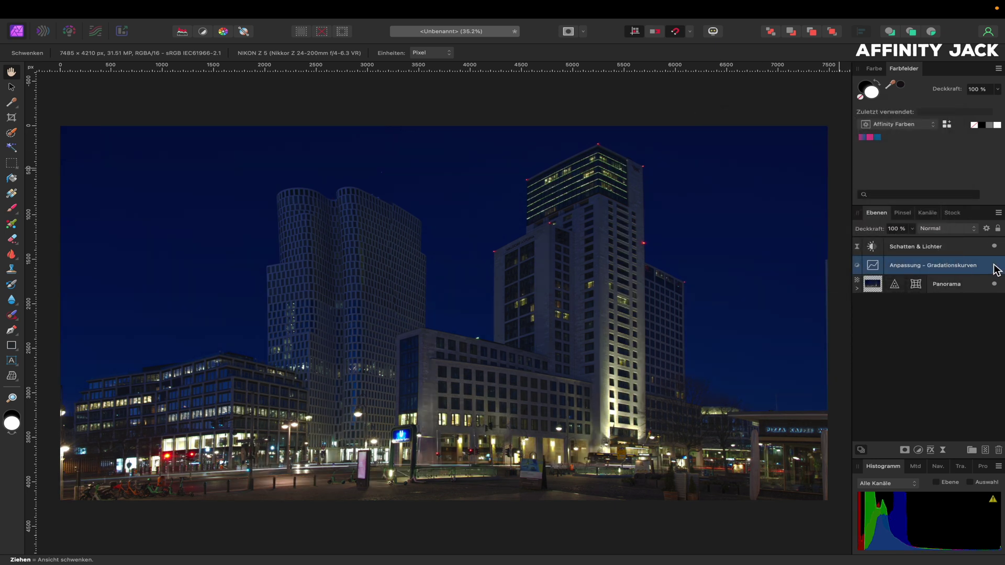
left_click(994, 266)
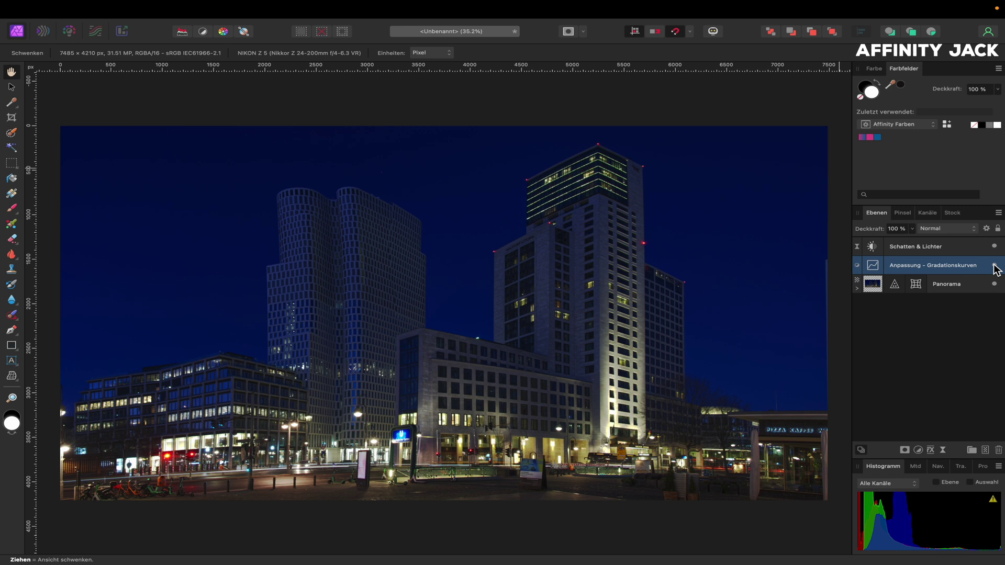
left_click(874, 287)
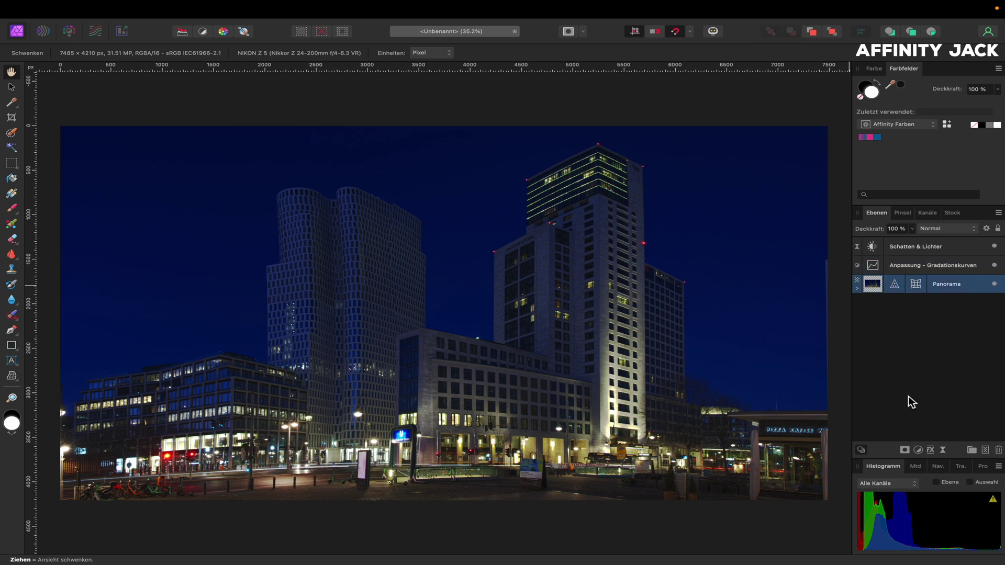
Add a Helligkeit / Kontrast adjustment with contrast 26 % and brightness about 23 %.
left_click(916, 451)
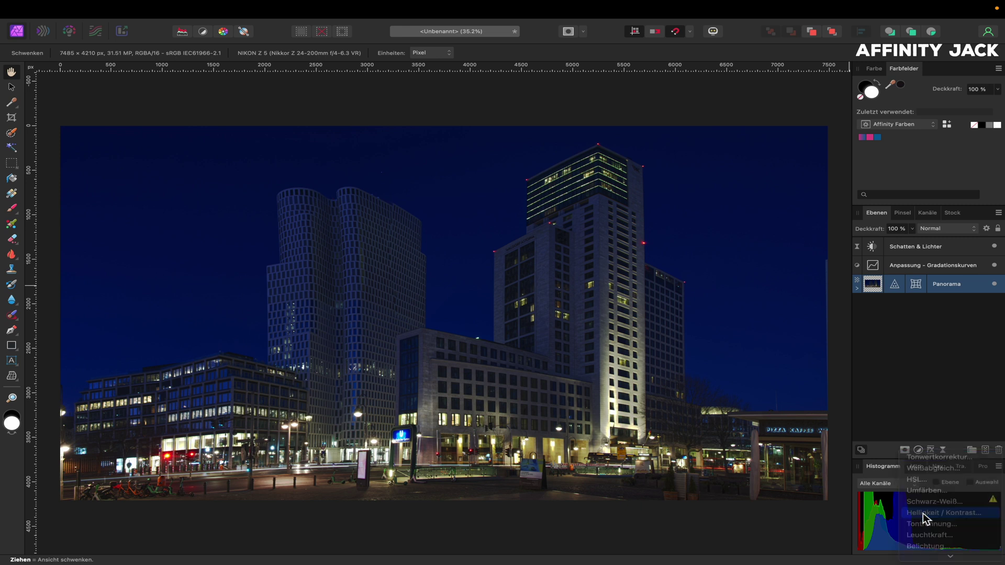
left_click(923, 513)
left_click(810, 336)
left_click_drag(810, 336, 834, 338)
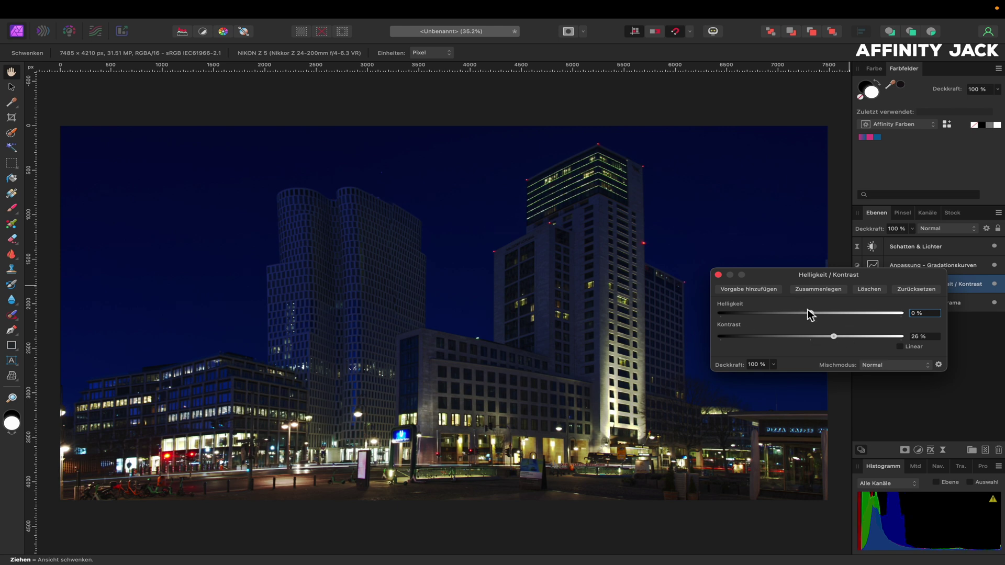
left_click_drag(811, 311, 831, 312)
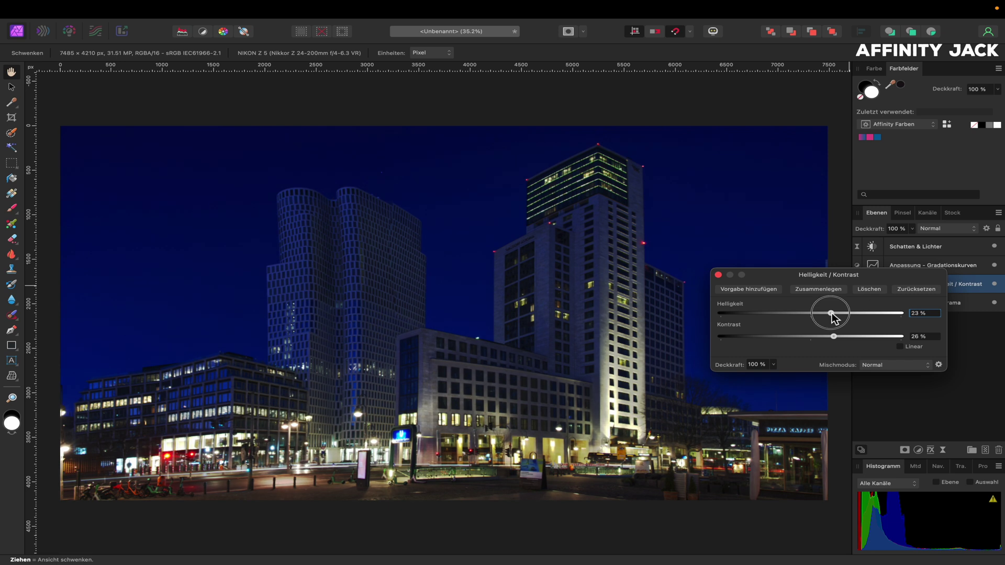
left_click_drag(831, 313, 831, 313)
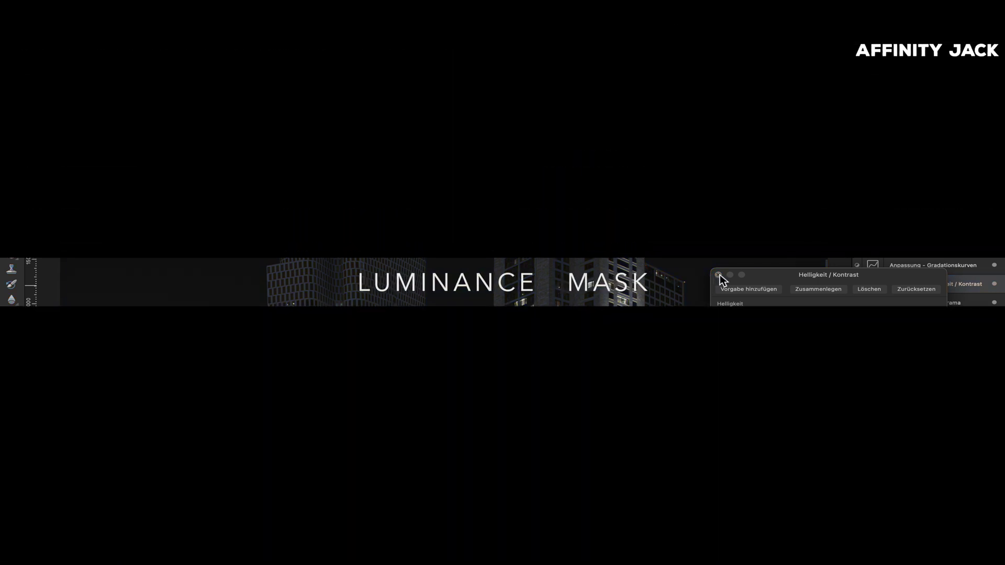
Close the Helligkeit / Kontrast dialog, keeping the 26 % contrast adjustment.
left_click(718, 275)
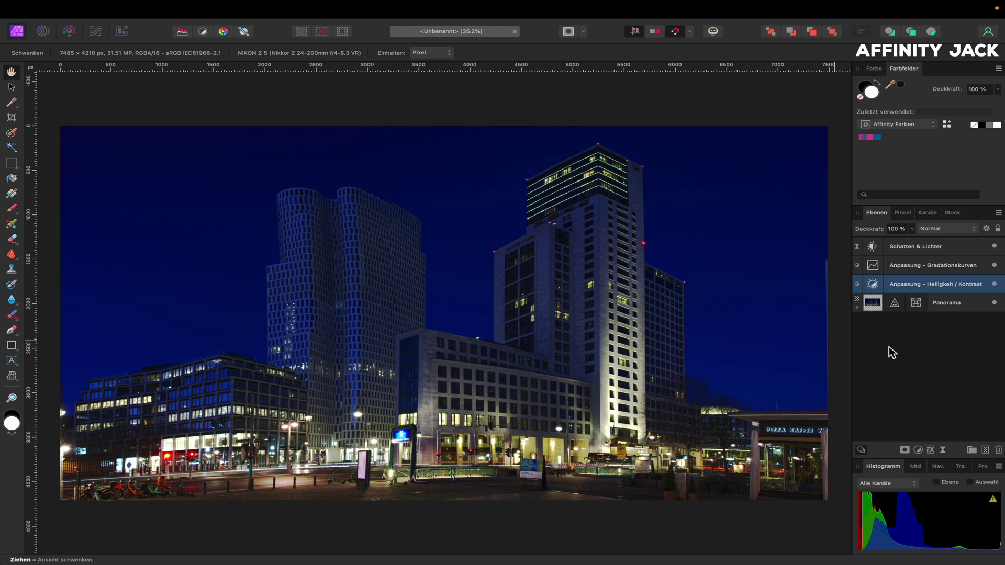
Add an Exposure adjustment set to about 1.95 and inspect the brightened panorama up close.
left_click(918, 451)
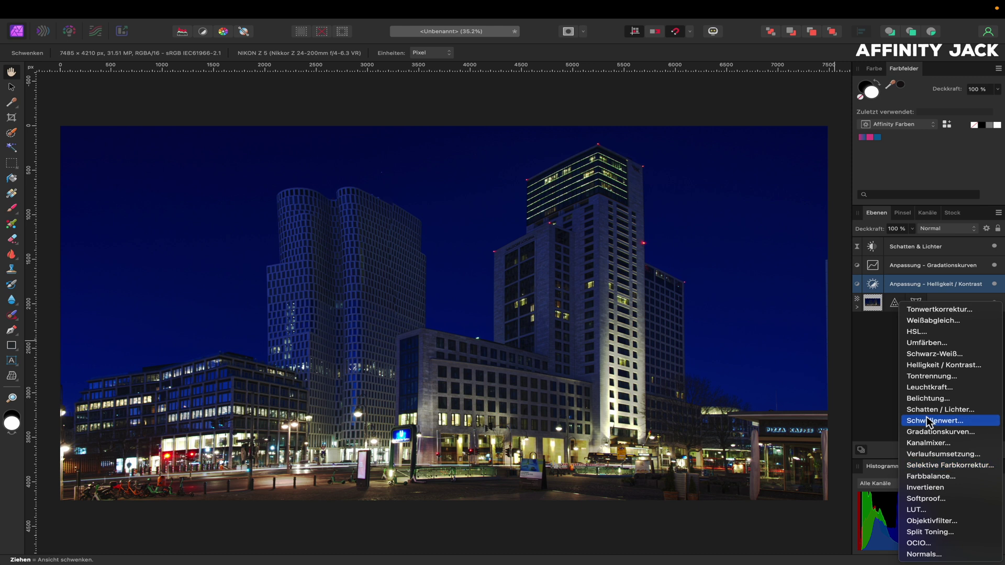
left_click(928, 398)
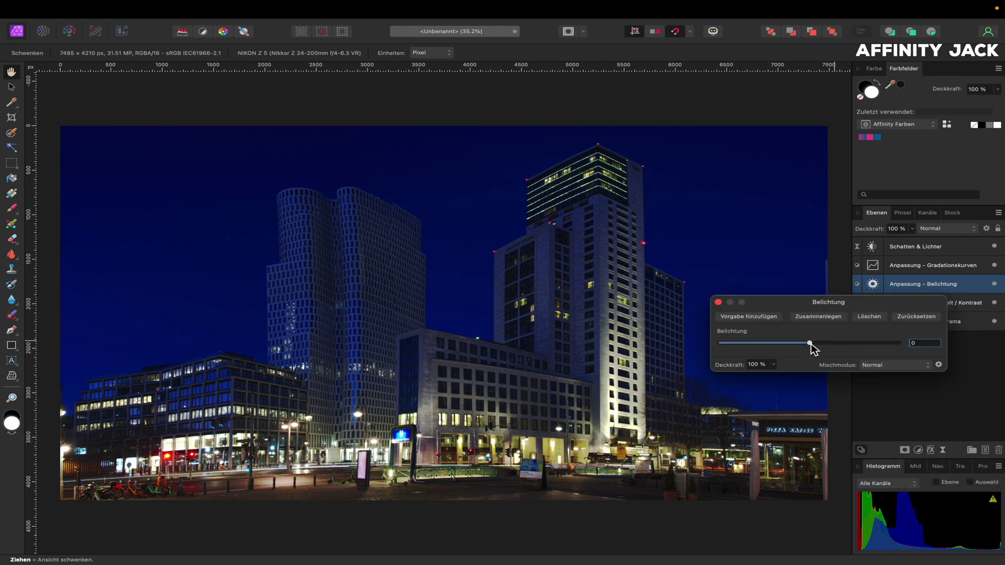
left_click_drag(810, 343, 833, 343)
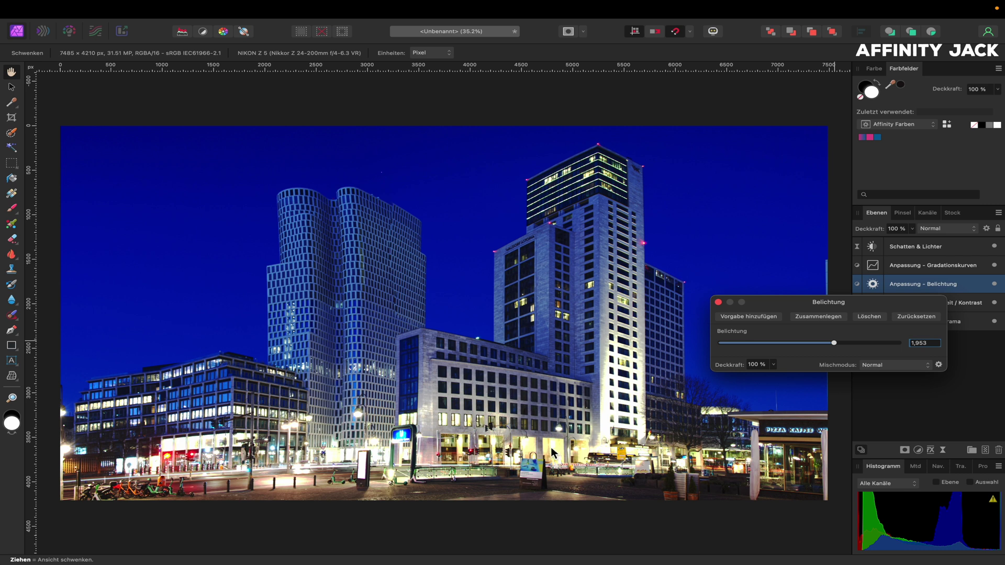
scroll(406, 435, "up", 2)
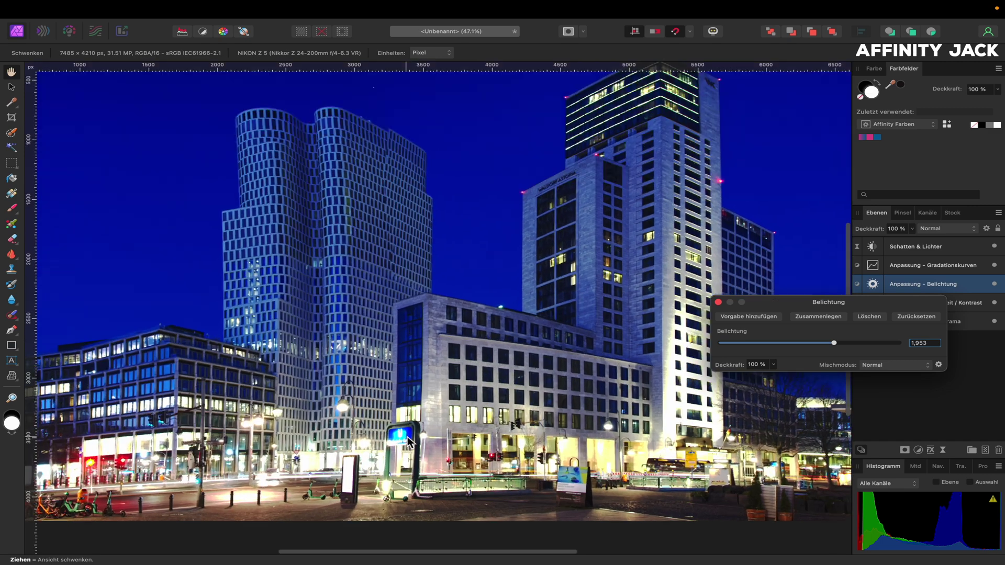
scroll(406, 435, "up", 5)
scroll(406, 435, "up", 1)
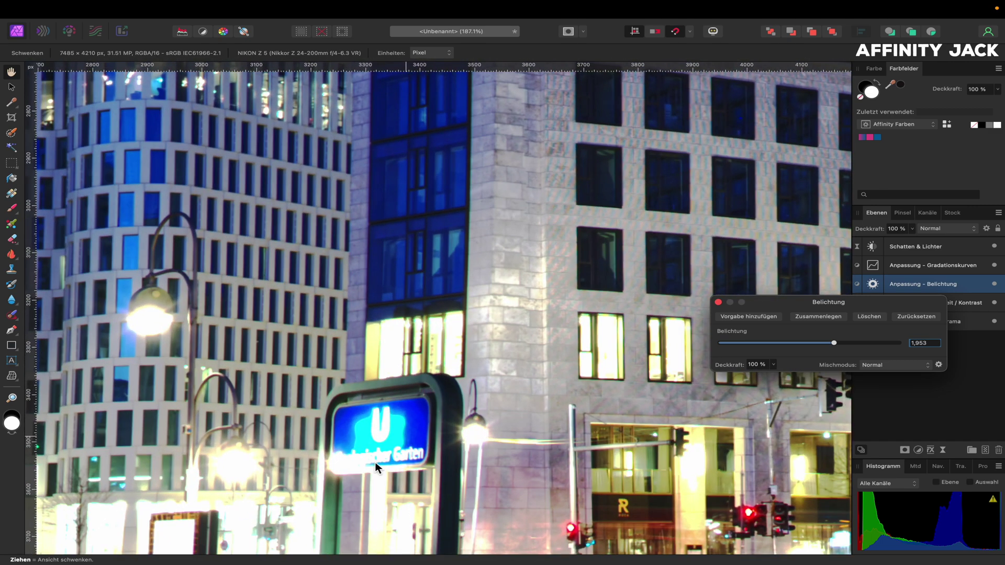
scroll(374, 432, "down", 4)
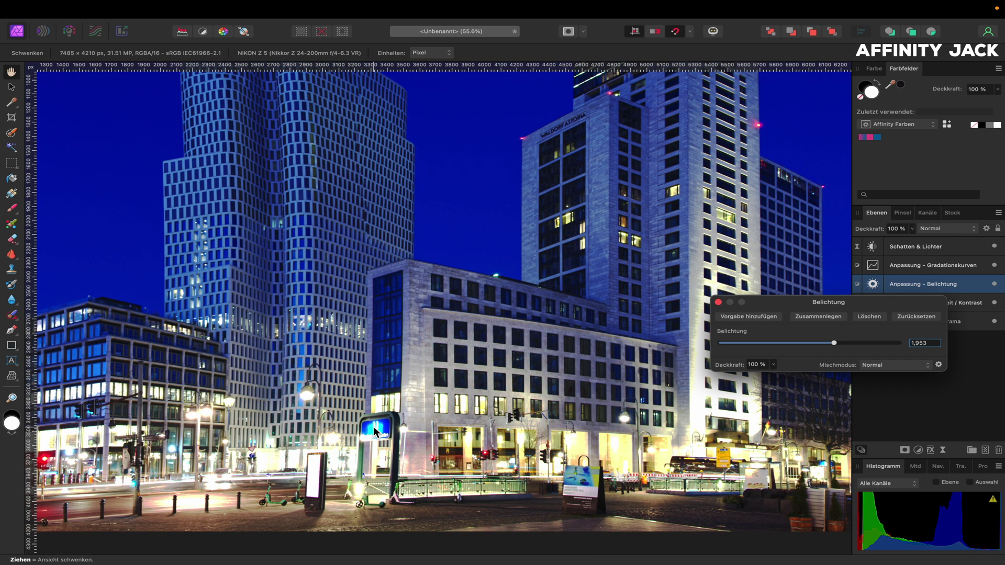
key("super+0")
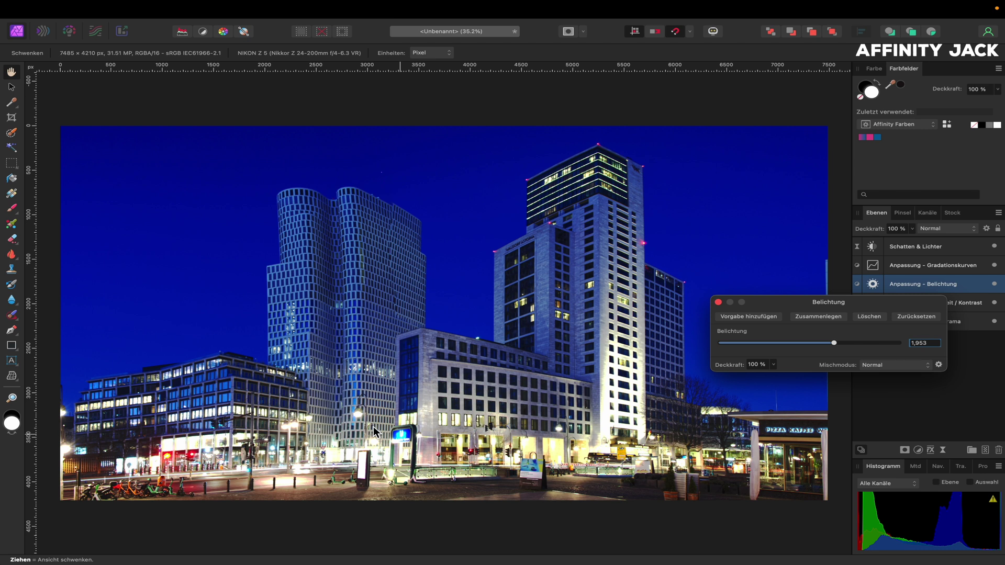
left_click(718, 303)
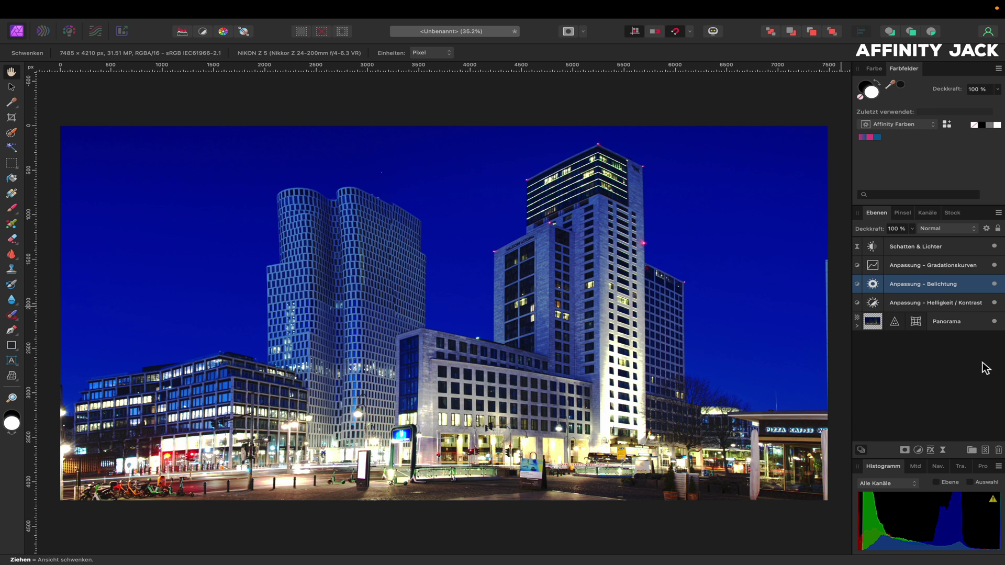
Add a live Luminosity Range Mask to the Exposure adjustment layer.
left_click(905, 450)
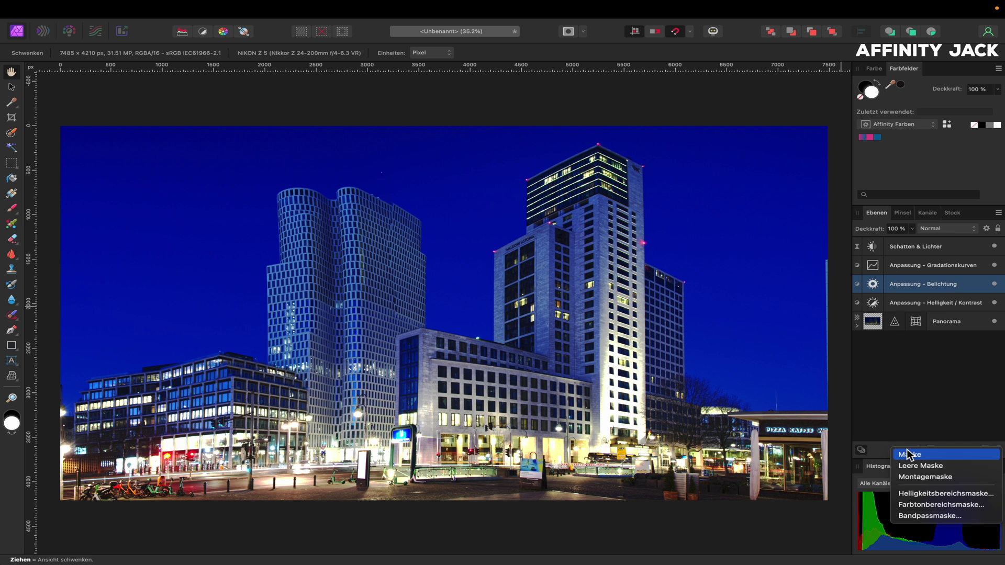
left_click(920, 495)
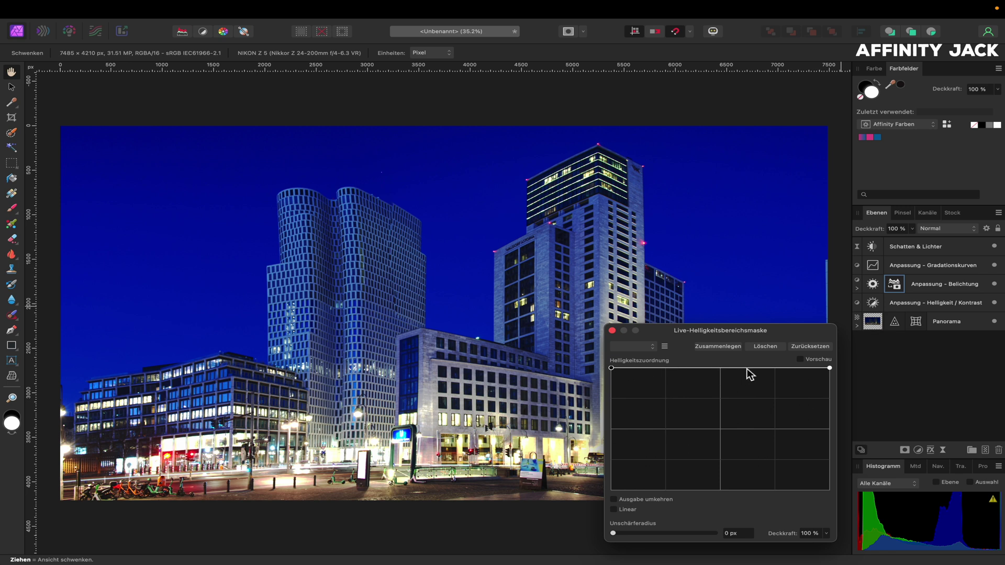
left_click_drag(683, 333, 806, 293)
scroll(649, 369, "up", 3)
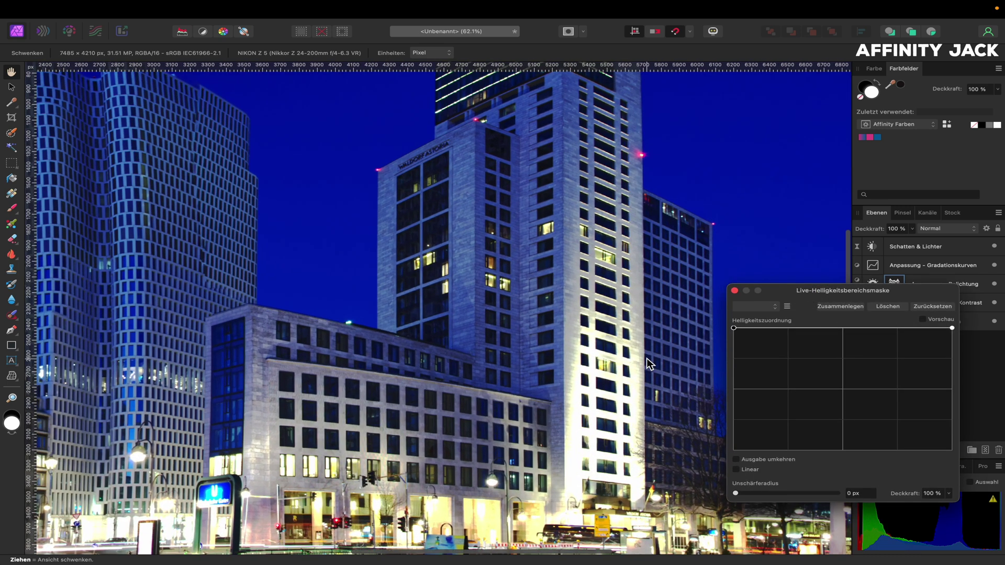
scroll(527, 337, "up", 2)
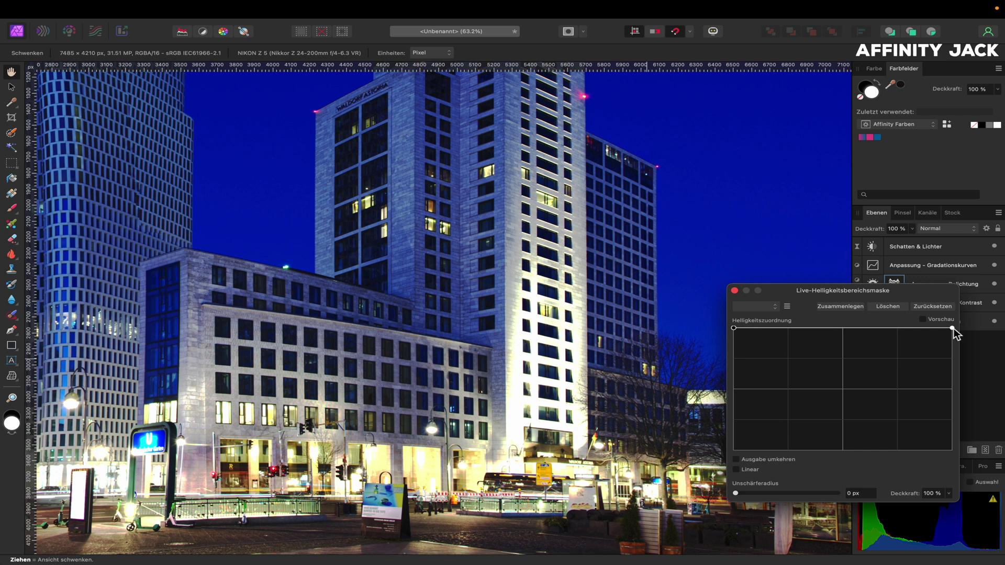
Drop the mask curve's highlight end to zero, bend its midpoint downward, and compare with Exposure hidden.
left_click_drag(952, 328, 953, 451)
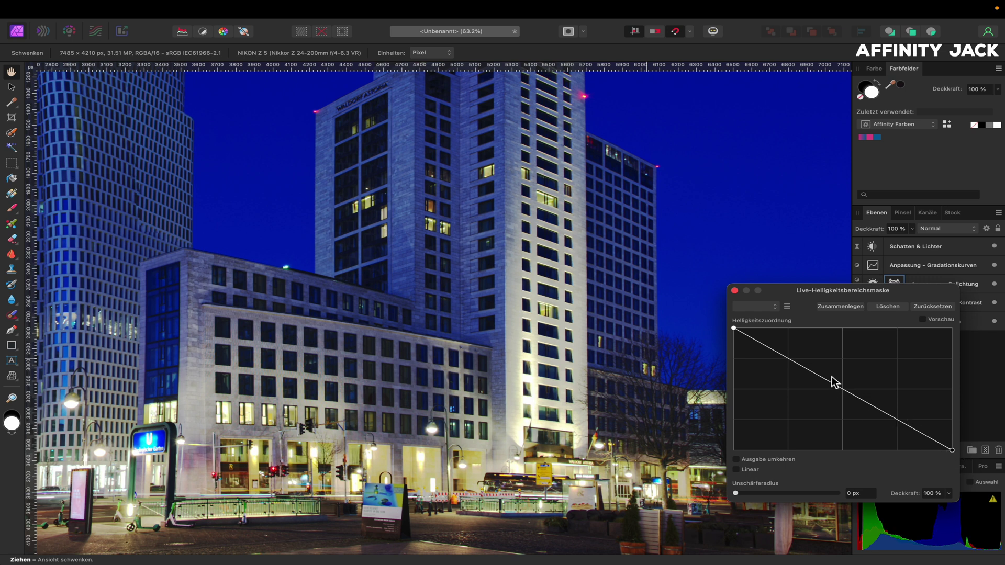
left_click(842, 390)
left_click_drag(843, 390, 880, 391)
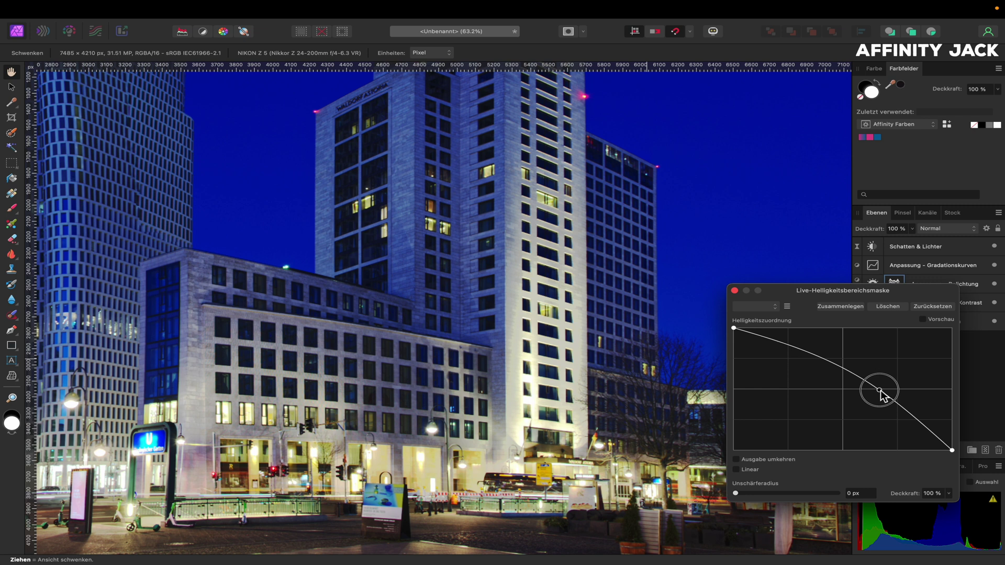
left_click_drag(881, 395, 884, 396)
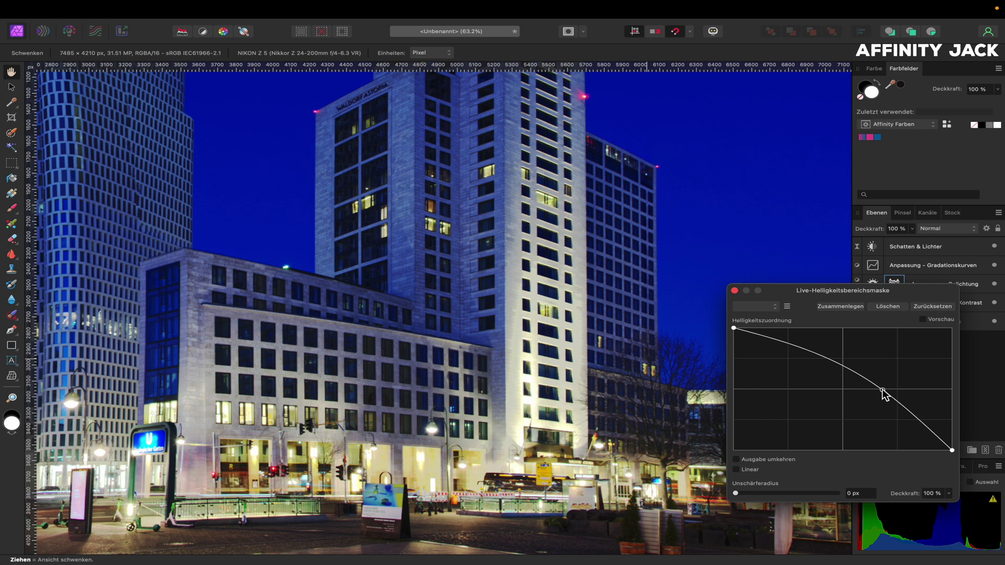
left_click(735, 291)
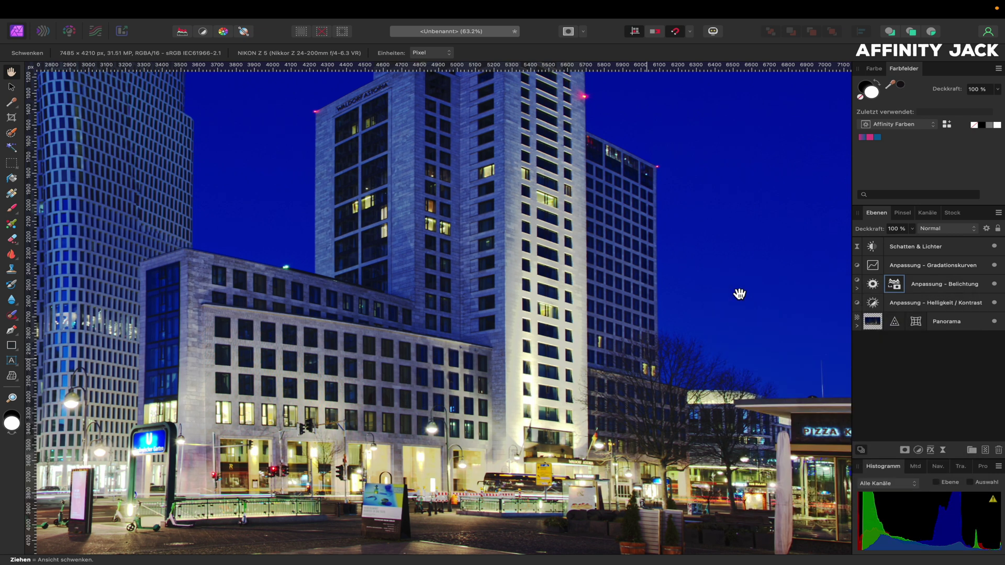
key("ctrl+0")
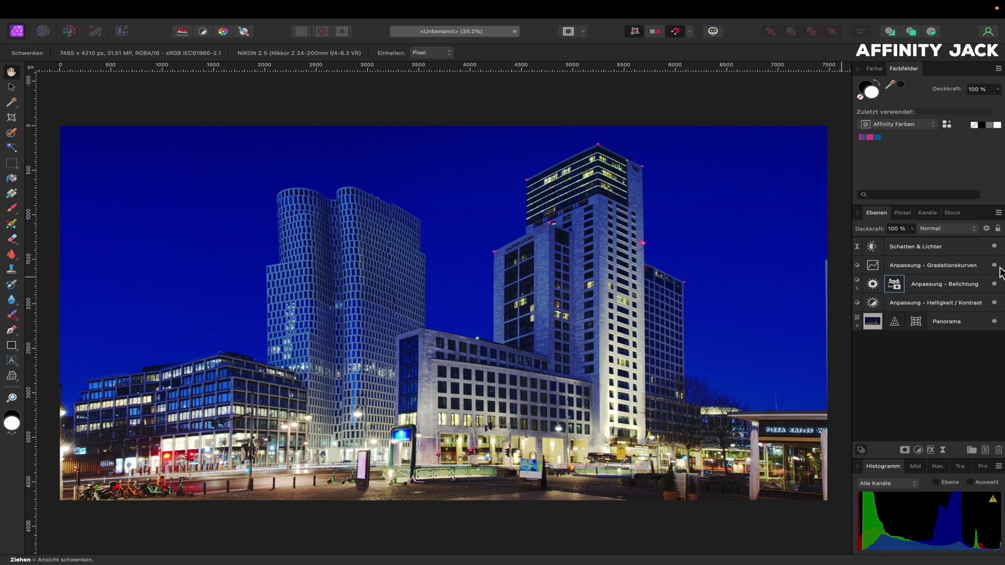
left_click(994, 284)
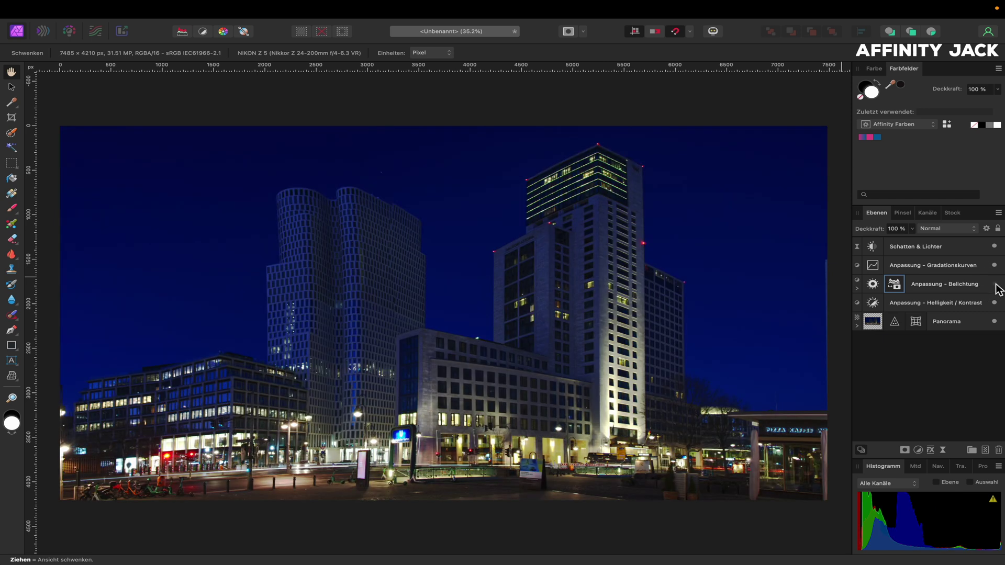
left_click(994, 284)
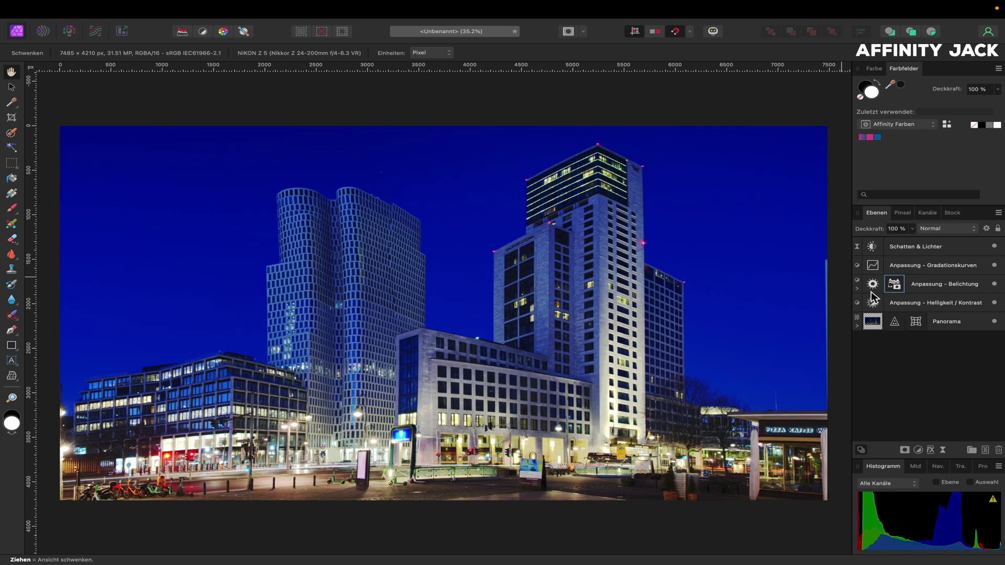
left_click(857, 287)
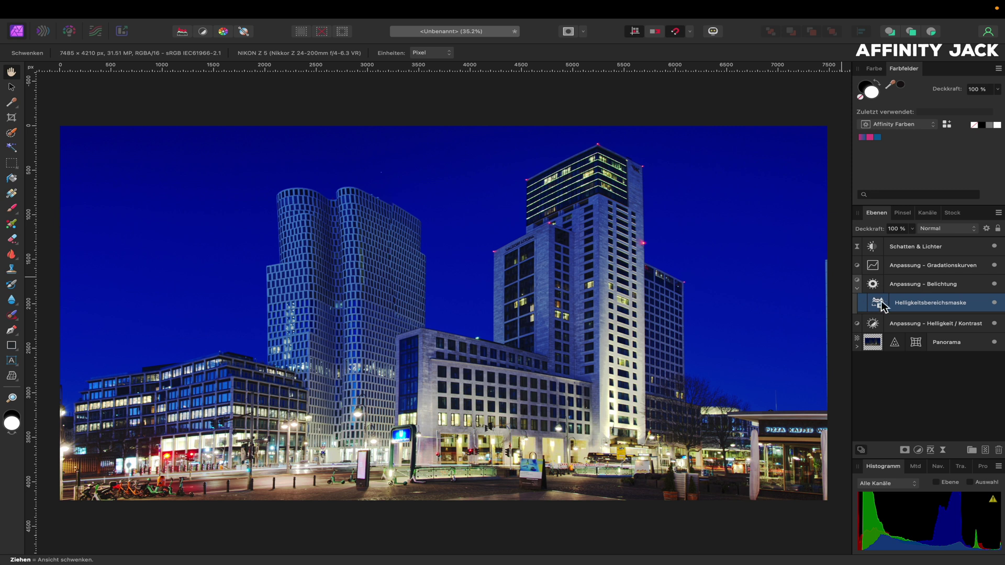
left_click(994, 303)
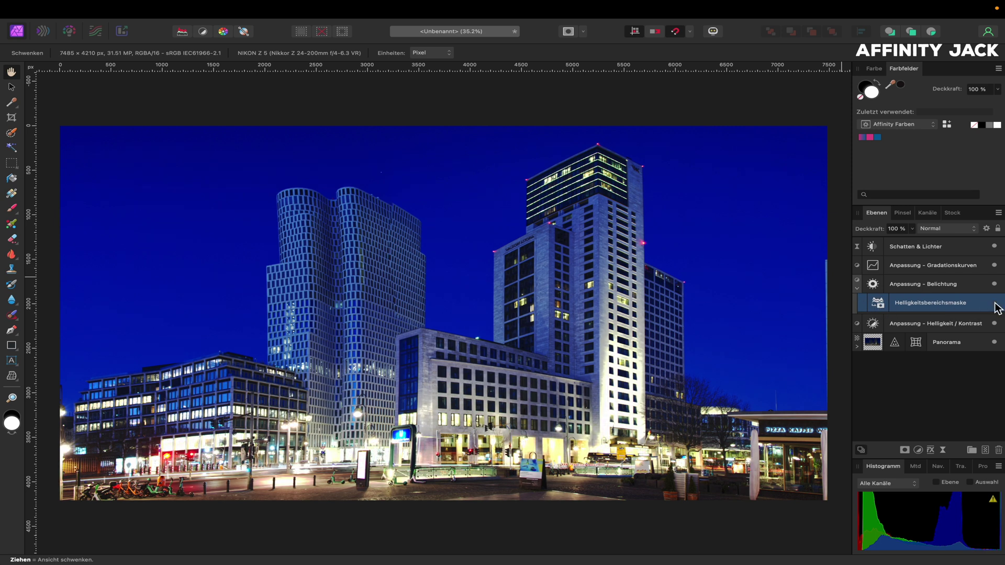
left_click(995, 303)
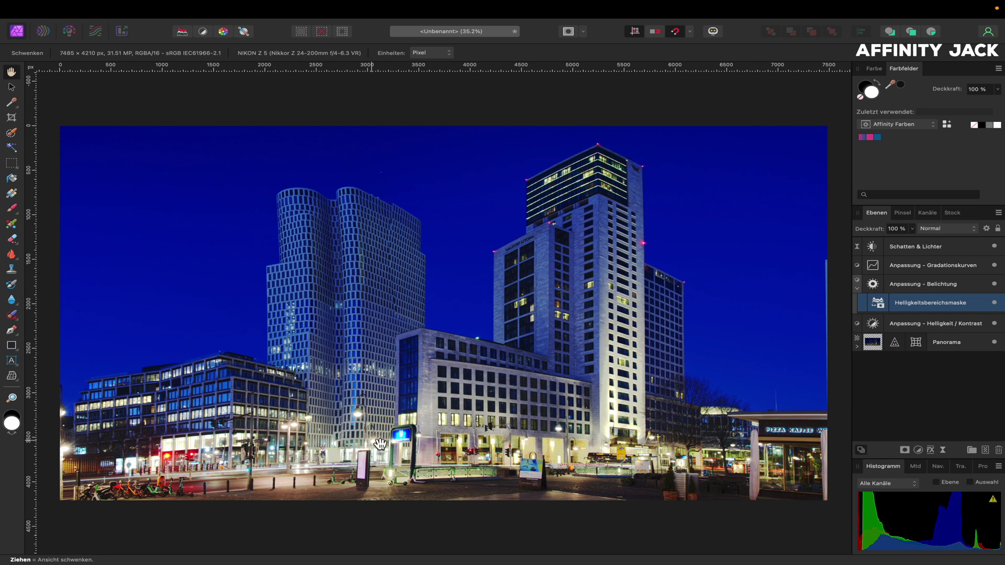
scroll(393, 445, "up", 5)
left_click(915, 247)
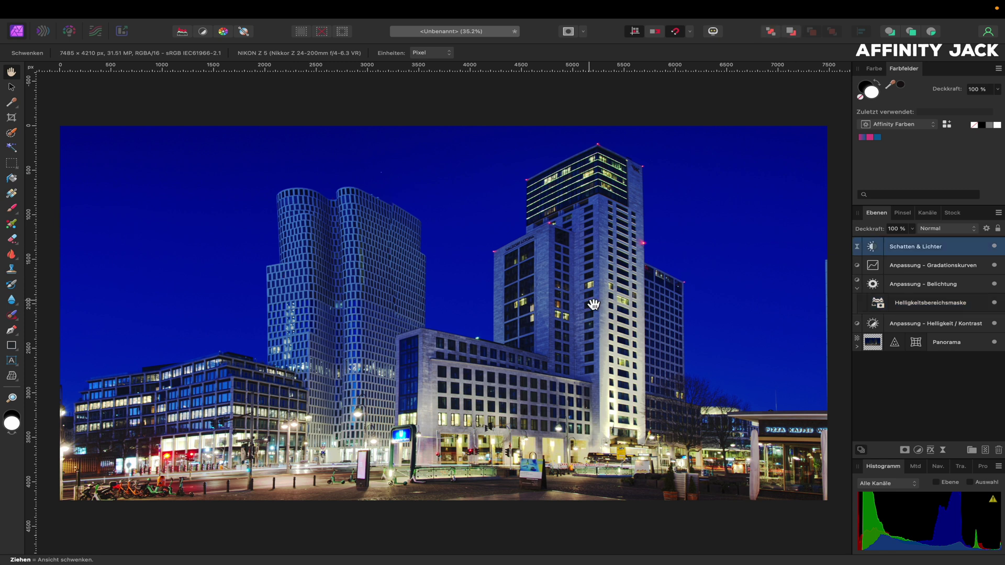
Add an HSL adjustment on top with Saturation Shift -37 % and Luminosity Shift -10 %.
left_click(918, 451)
left_click(920, 478)
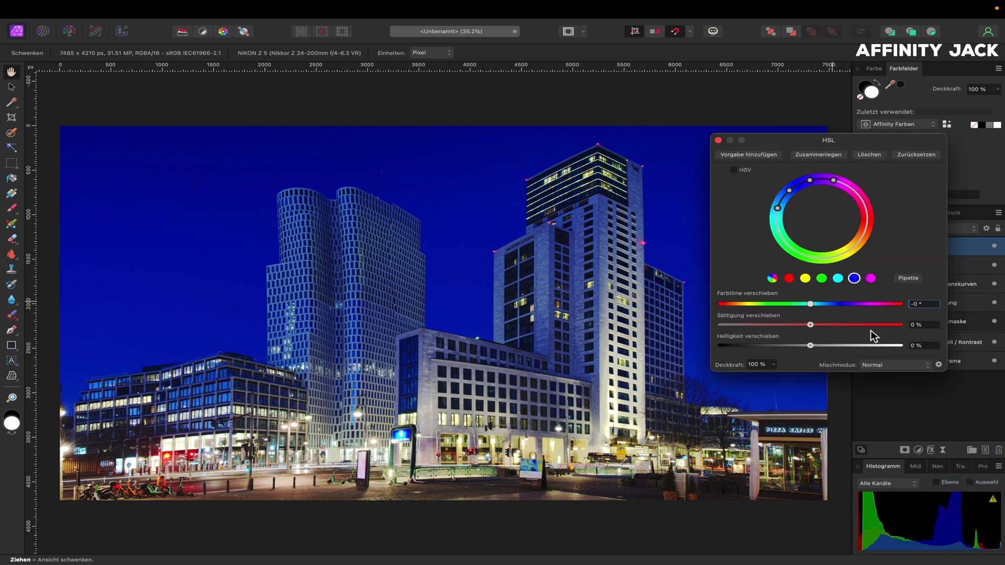
left_click(906, 278)
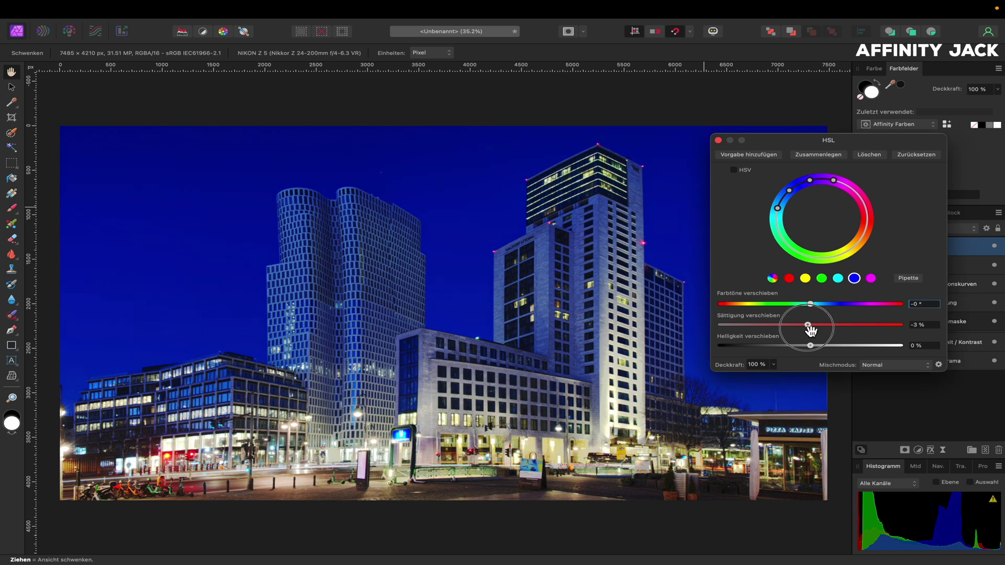
mouse_move(810, 325)
left_mouse_down()
mouse_move(722, 325)
mouse_move(779, 328)
left_mouse_up()
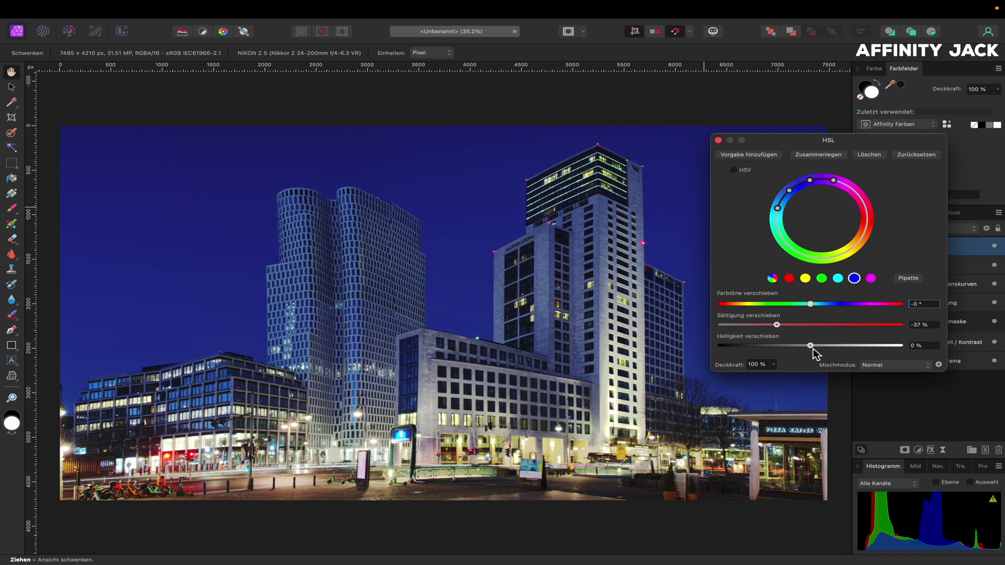
left_click_drag(811, 345, 799, 345)
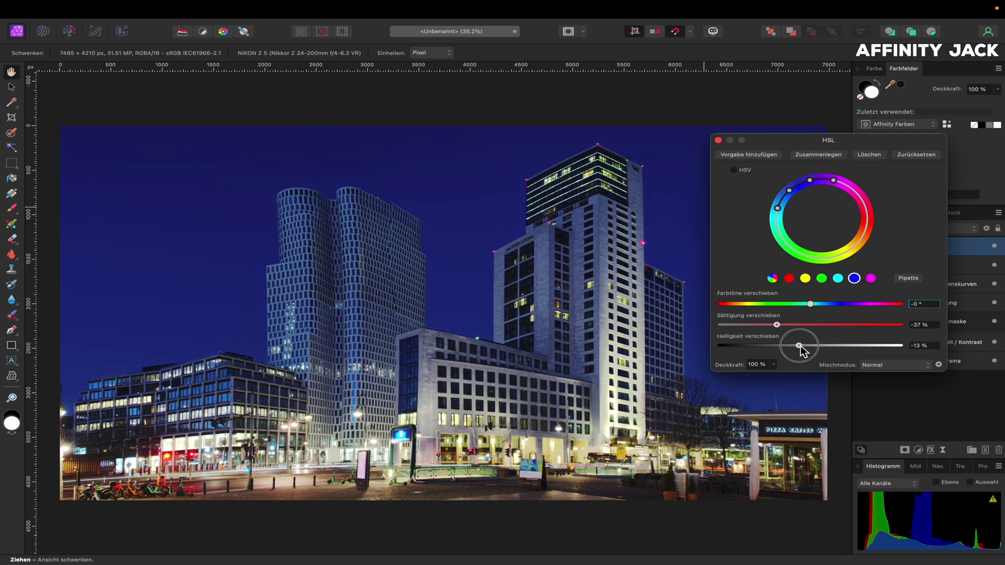
left_click_drag(801, 345, 802, 345)
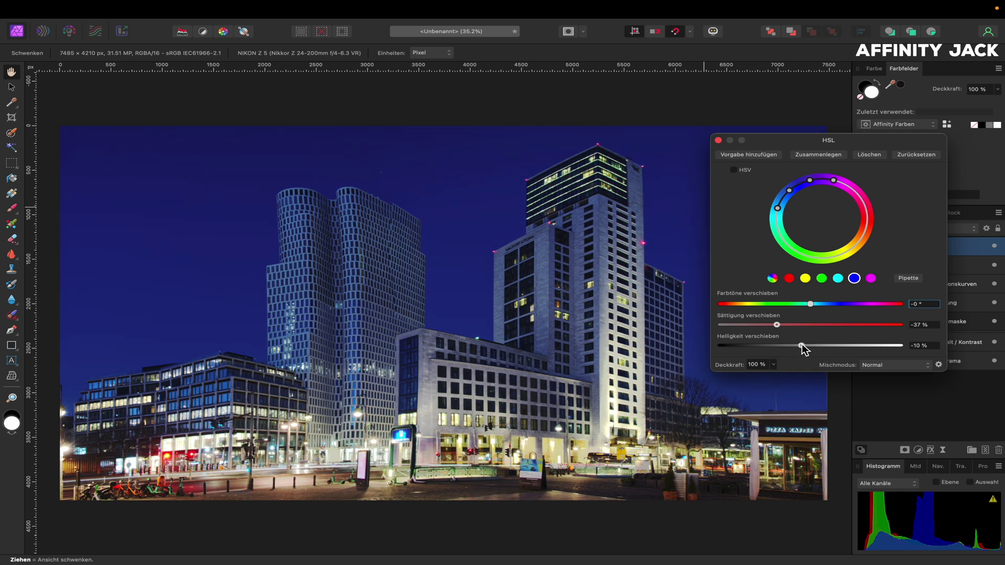
left_click(718, 139)
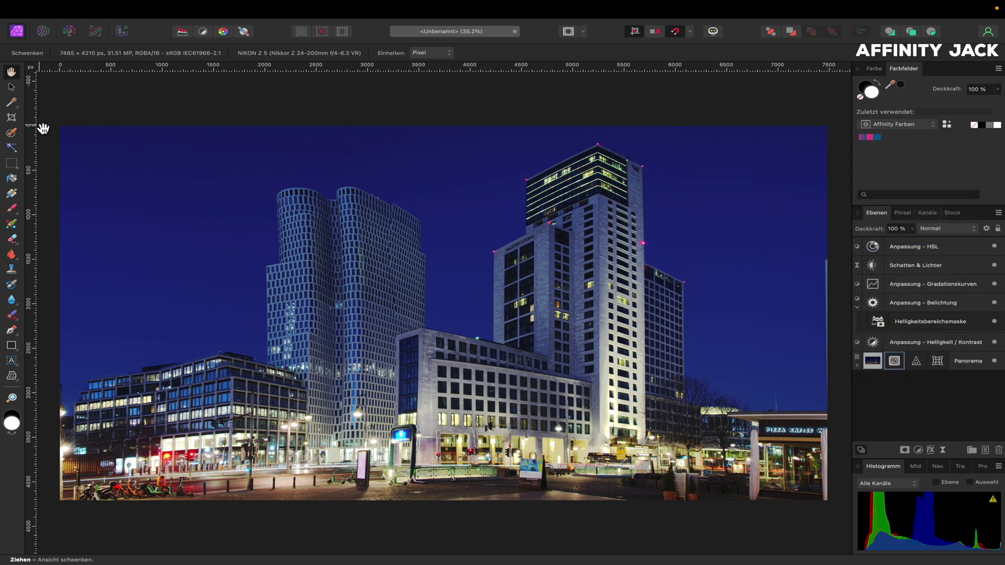
left_click(15, 120)
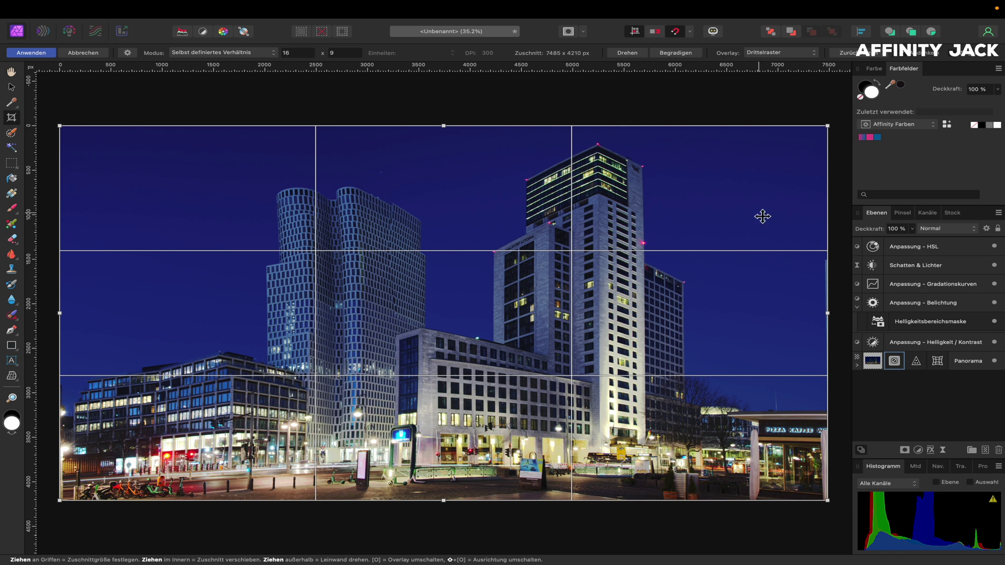
Trim the right and bottom edges to a 16:9 crop of 7414 × 4170 px and apply it.
left_click_drag(827, 500, 820, 497)
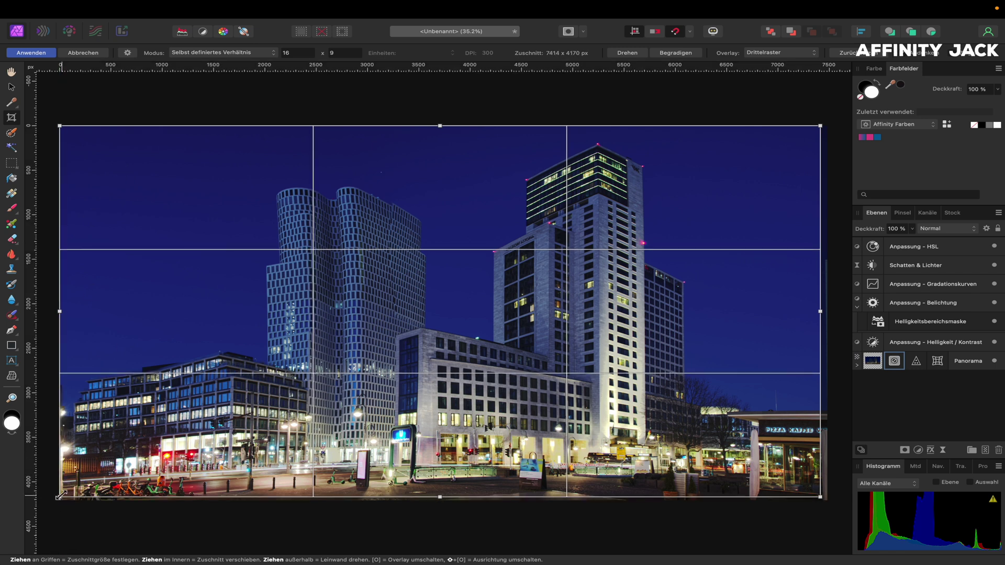
key("Return")
key("h")
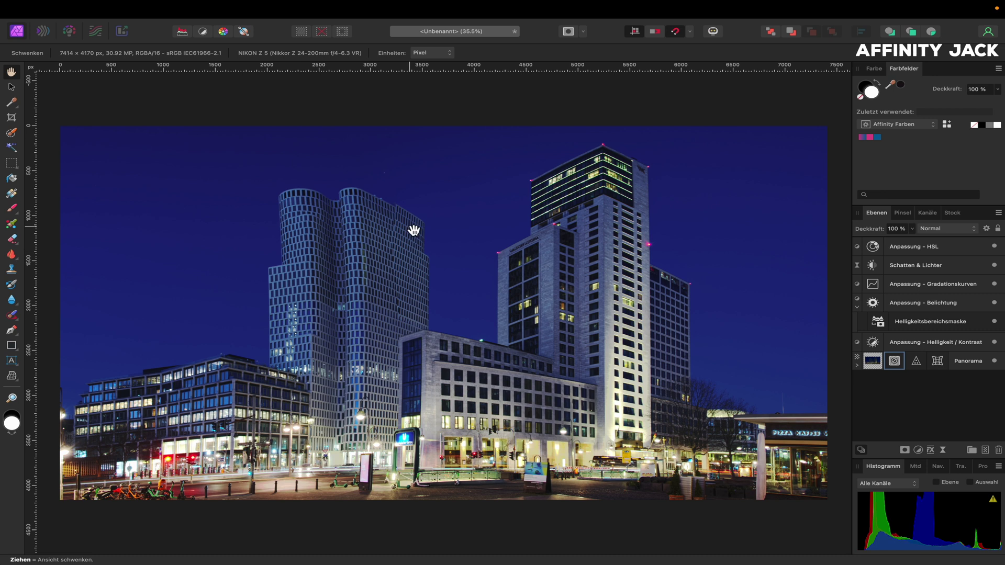
scroll(409, 226, "up", 3)
scroll(410, 226, "up", 2)
scroll(408, 226, "up", 3)
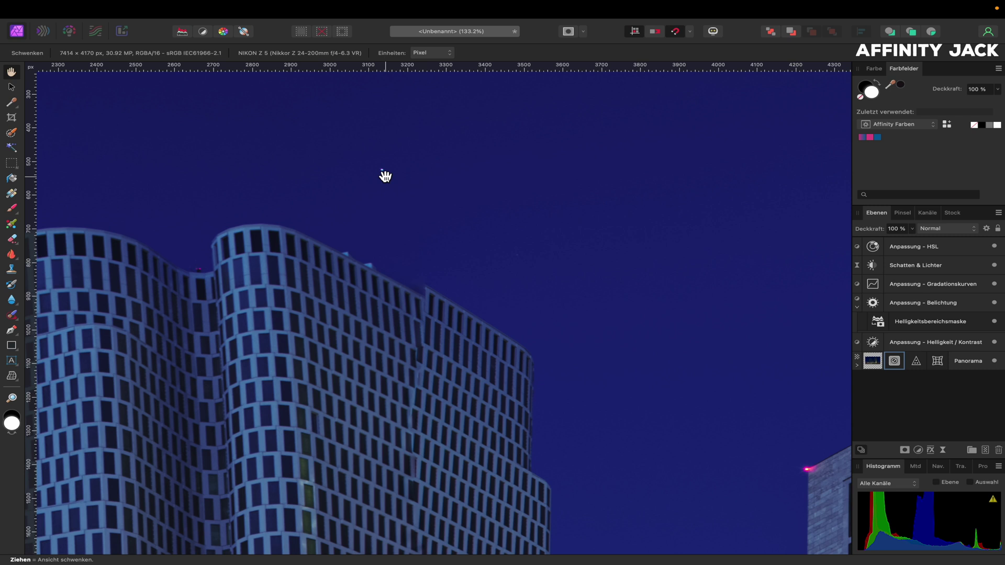
key("ctrl+0")
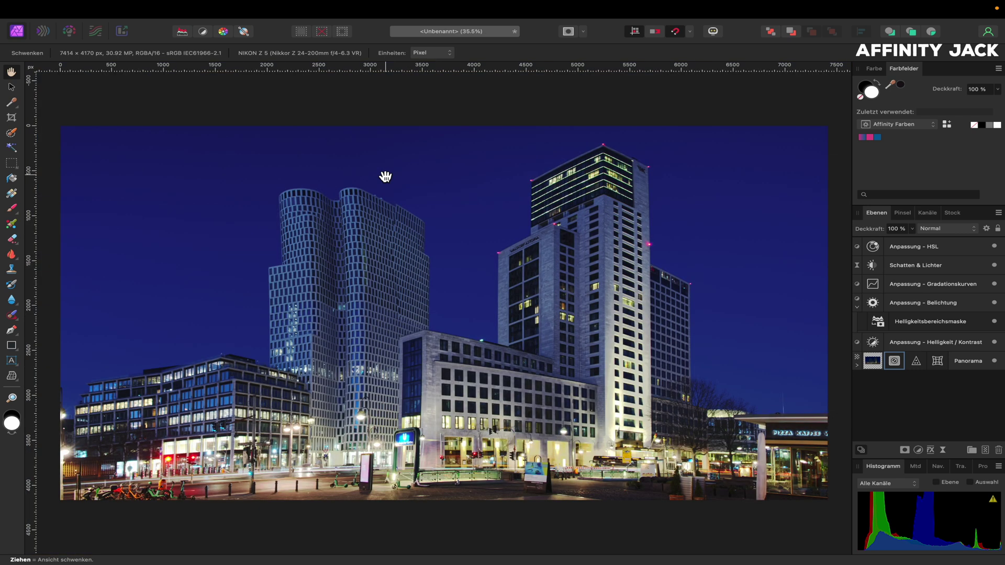